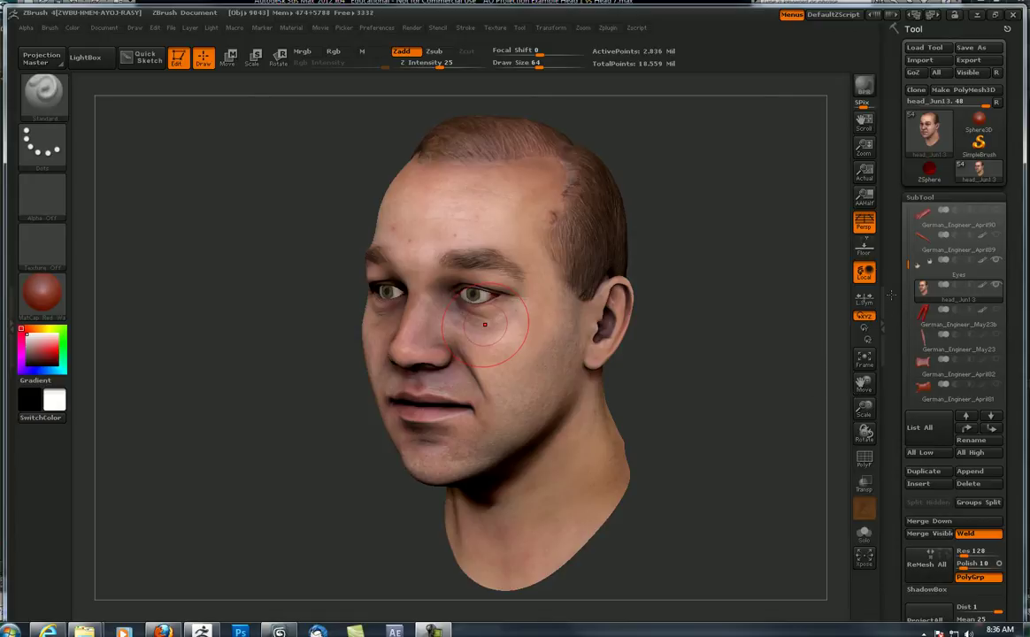
Set the head's subdivision level to 5 and inspect the current tool's polygon information
left_click_drag(894, 288, 902, 311)
scroll(902, 311, "down", 5)
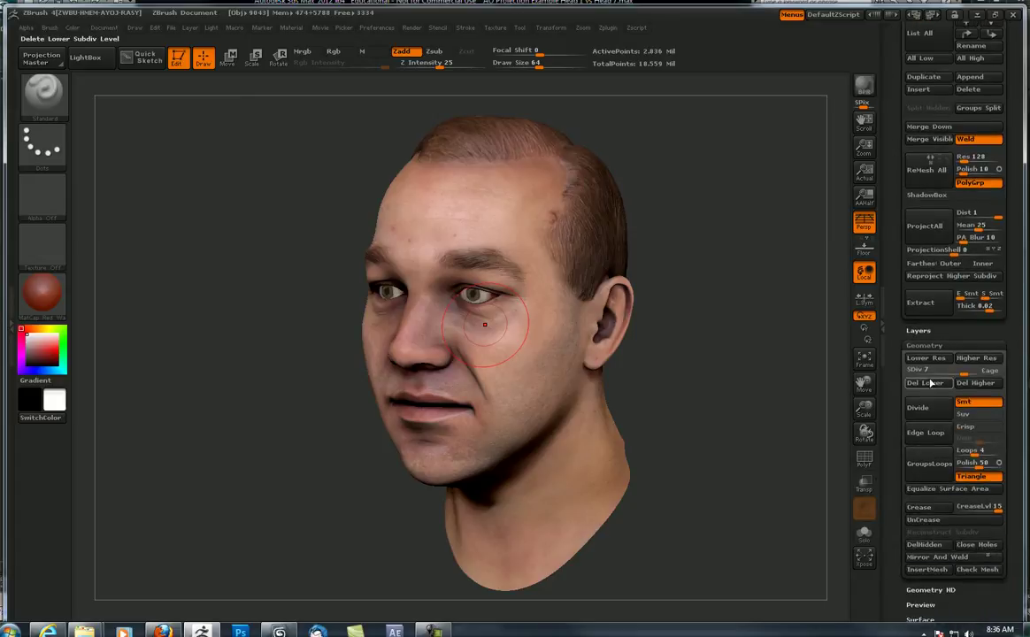
left_click_drag(962, 372, 946, 372)
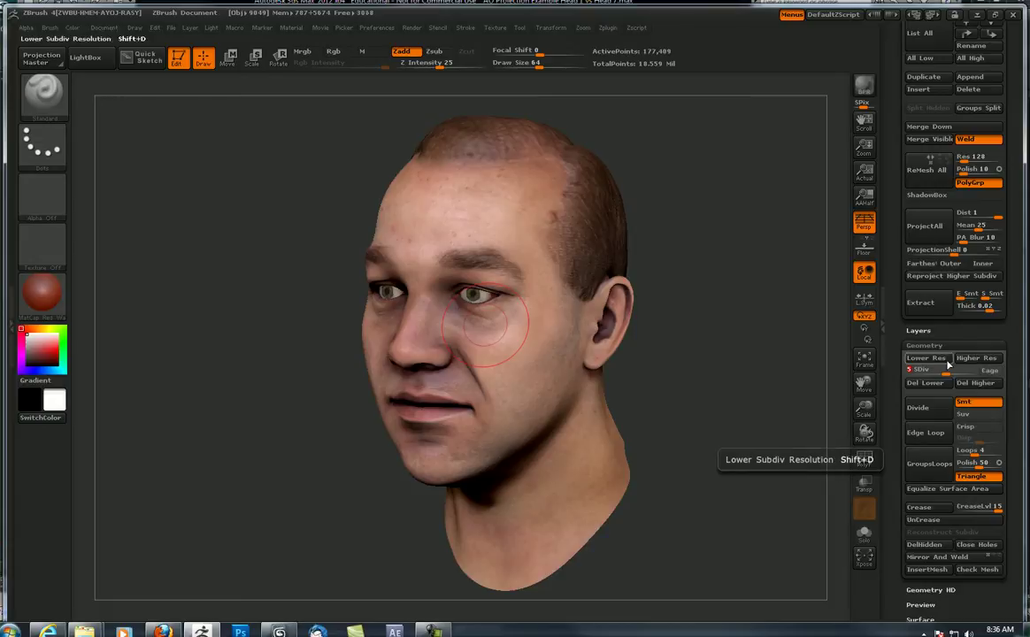
scroll(888, 322, "up", 1)
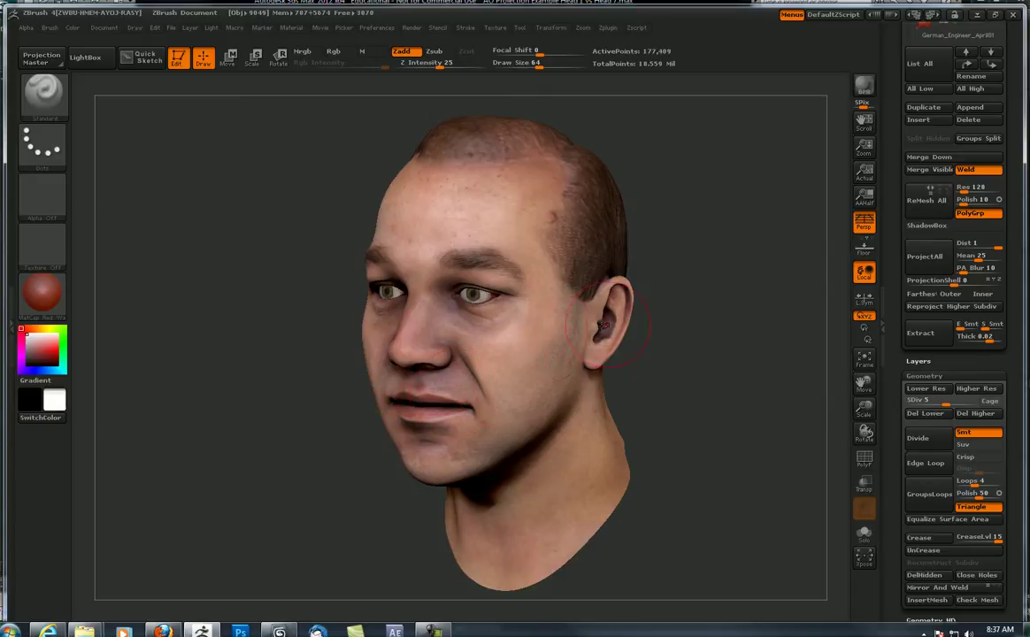
left_click_drag(896, 256, 897, 358)
mouse_move(929, 144)
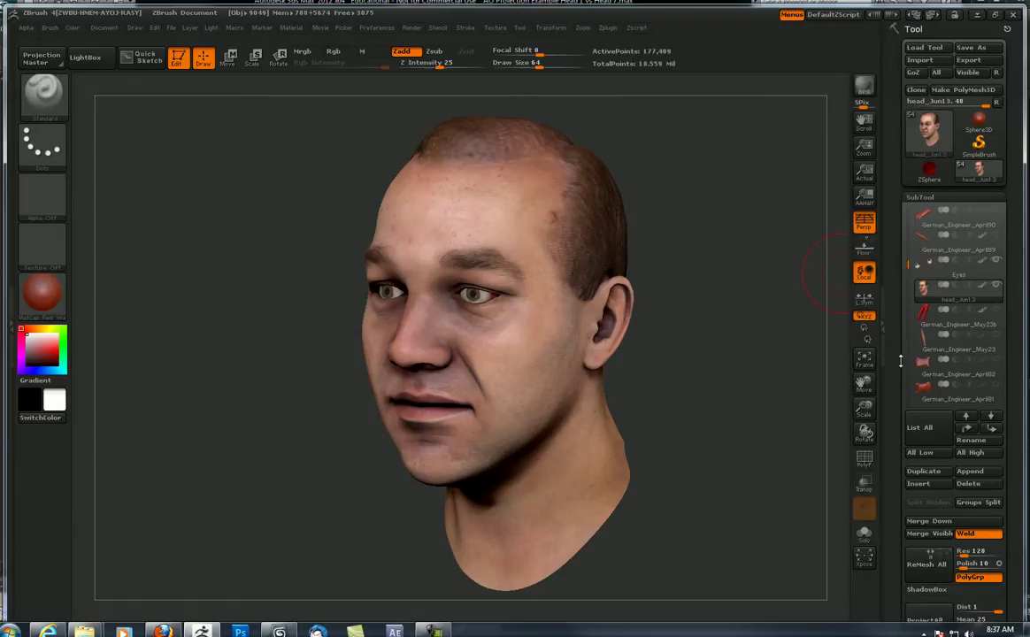
Raise the head to subdivision level 8 and check its polygon count in the current tool information
scroll(888, 252, "down", 5)
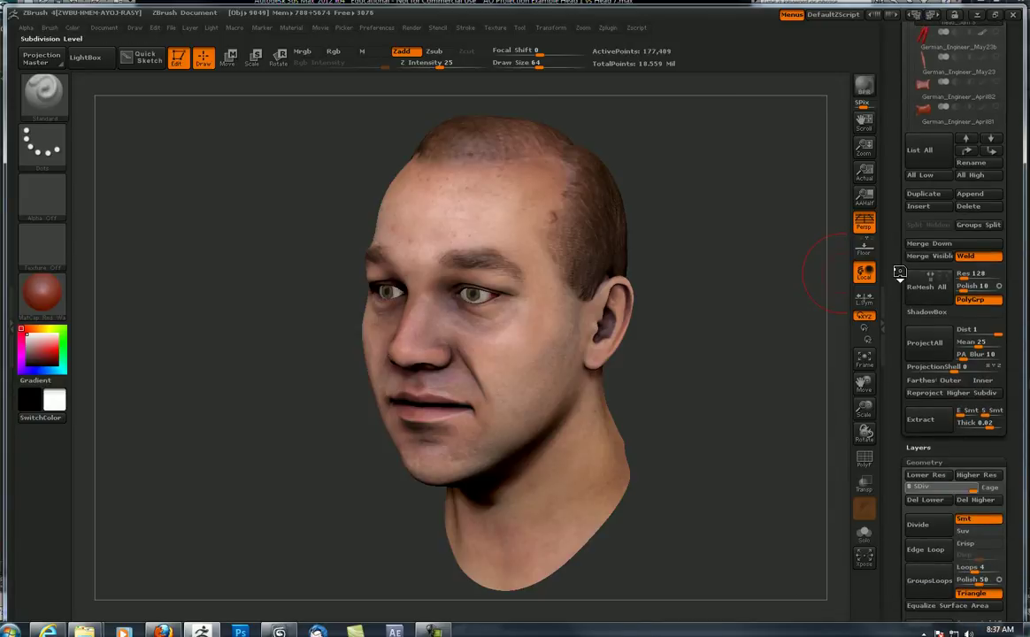
key("shift+d")
scroll(899, 270, "up", 5)
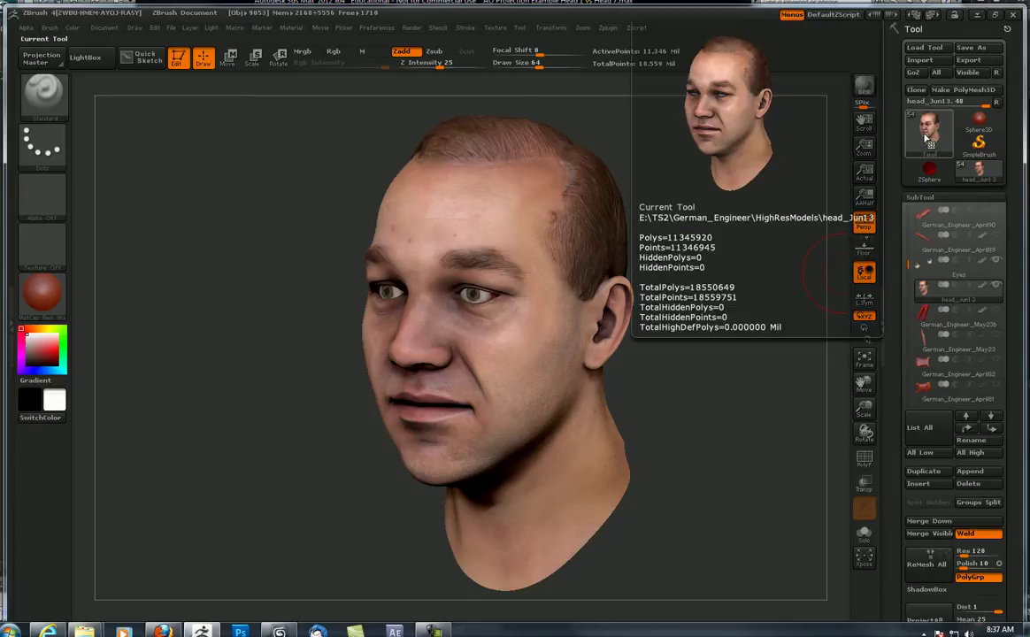
Look up the Mask Ambient Occlusion command among the head's masking options
left_click_drag(890, 529, 877, 35)
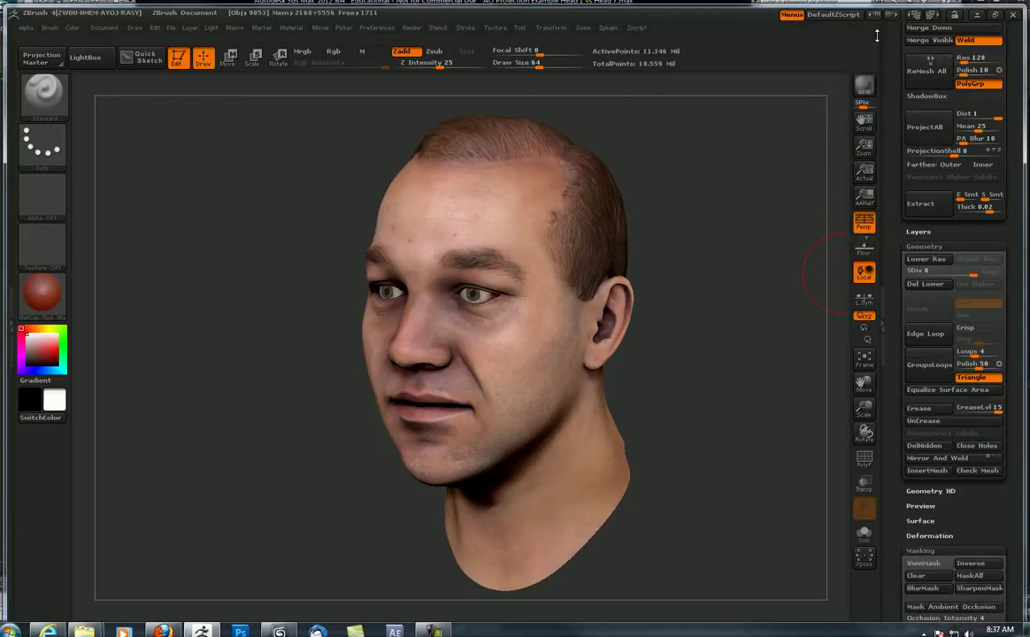
scroll(927, 318, "down", 5)
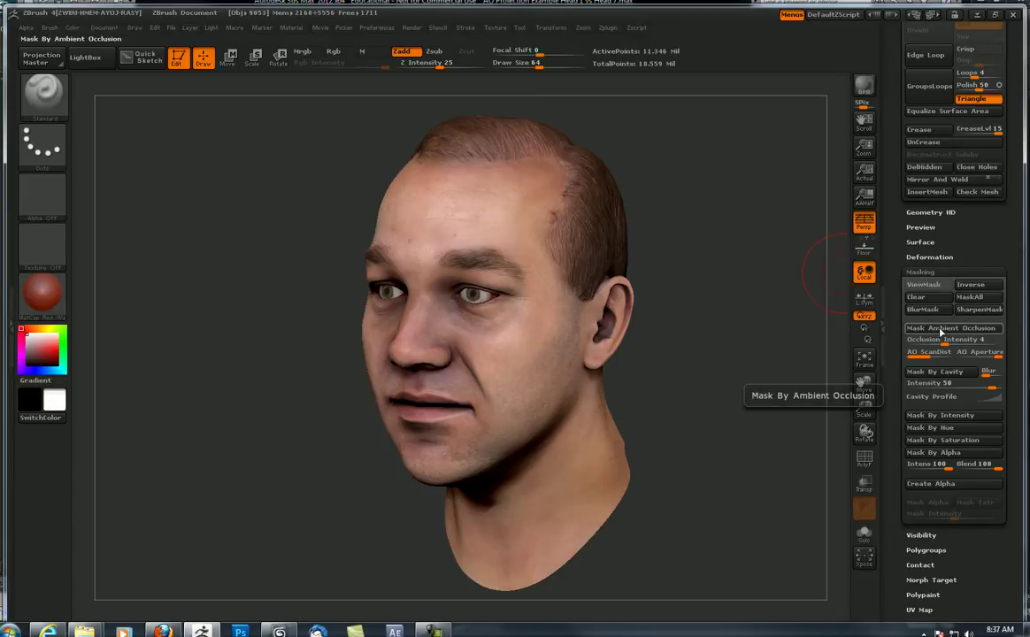
scroll(925, 284, "up", 5)
Lower the head to subdivision level 1 and check its polygon count in the current tool information
left_click_drag(973, 228, 948, 227)
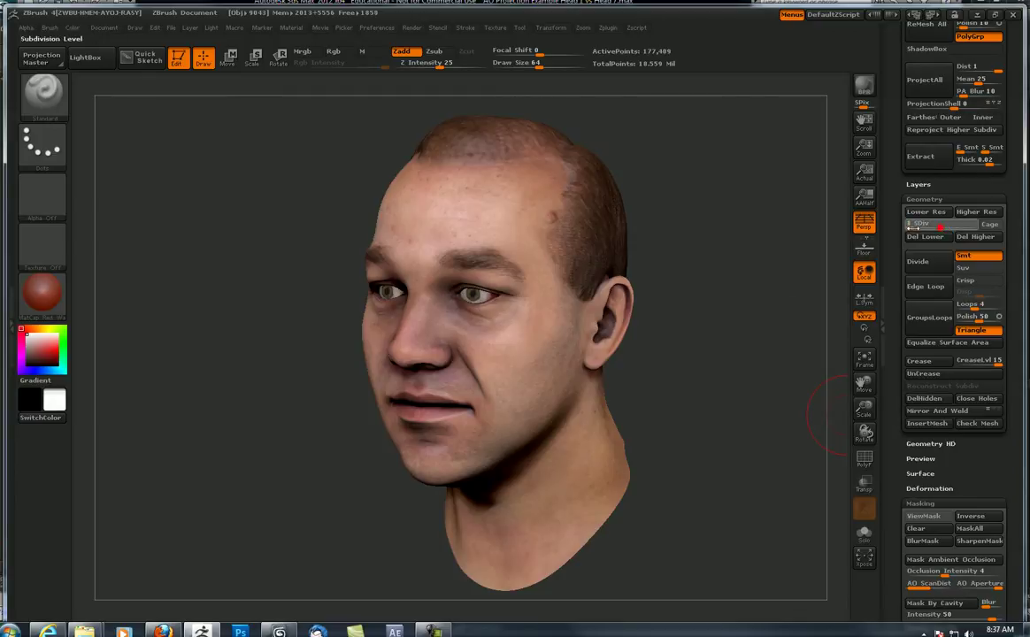
key("shift+d")
key("shift+d")
key("shift+d")
key("shift+d")
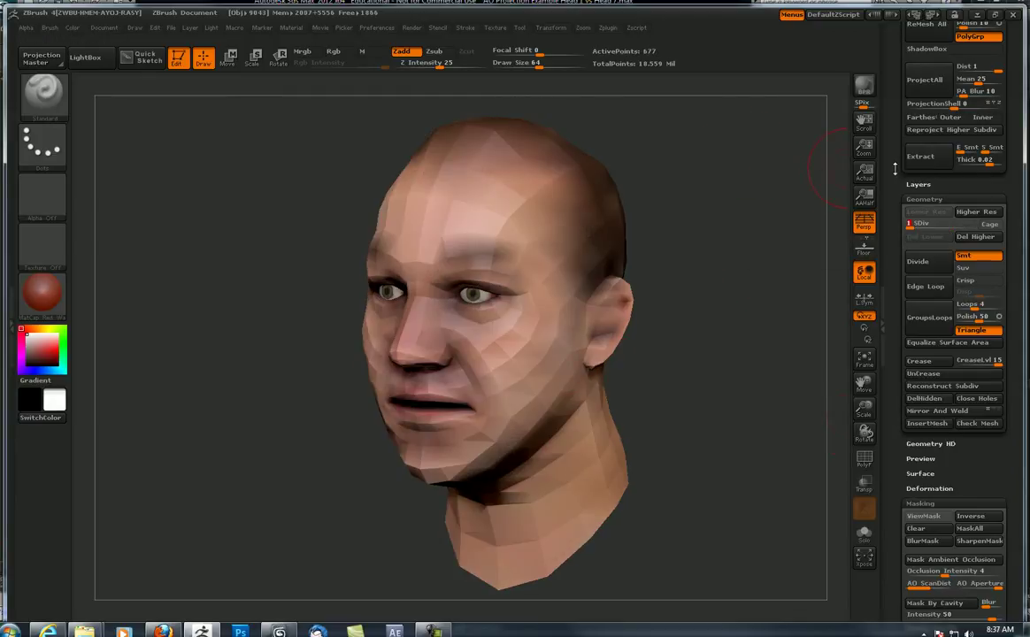
left_click_drag(893, 174, 887, 395)
mouse_move(934, 127)
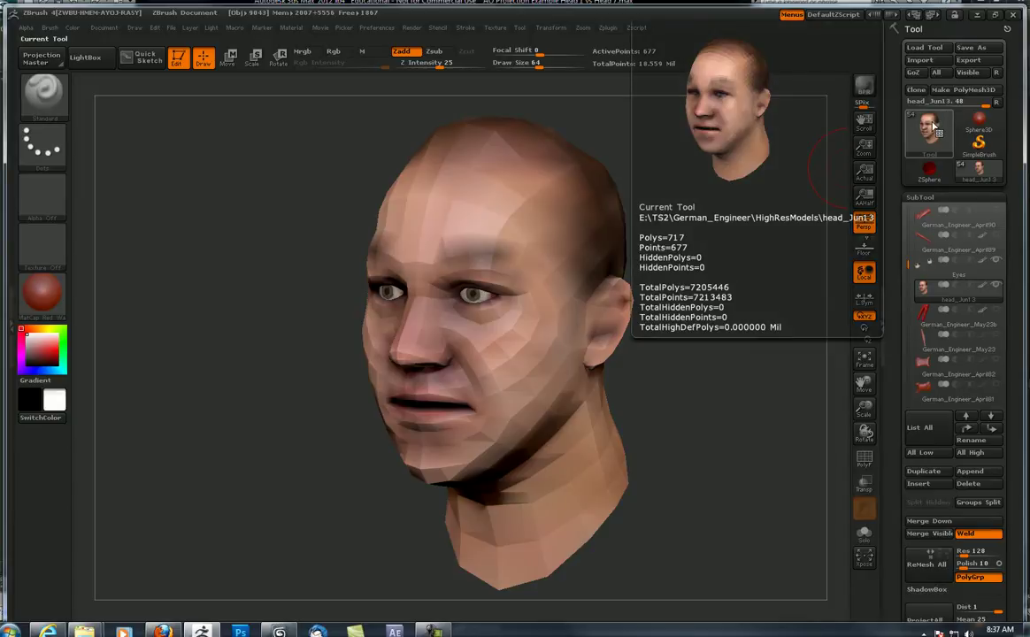
Set the head's subdivision level to 7 and check its polygon count in the current tool information
left_click_drag(891, 227, 895, 113)
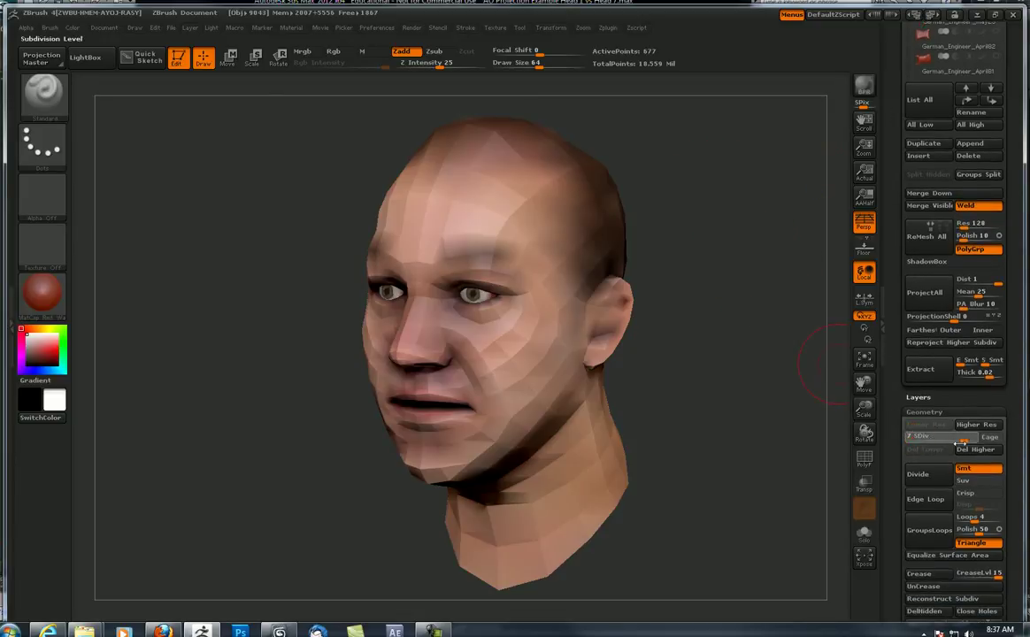
left_click(965, 440)
scroll(895, 326, "up", 5)
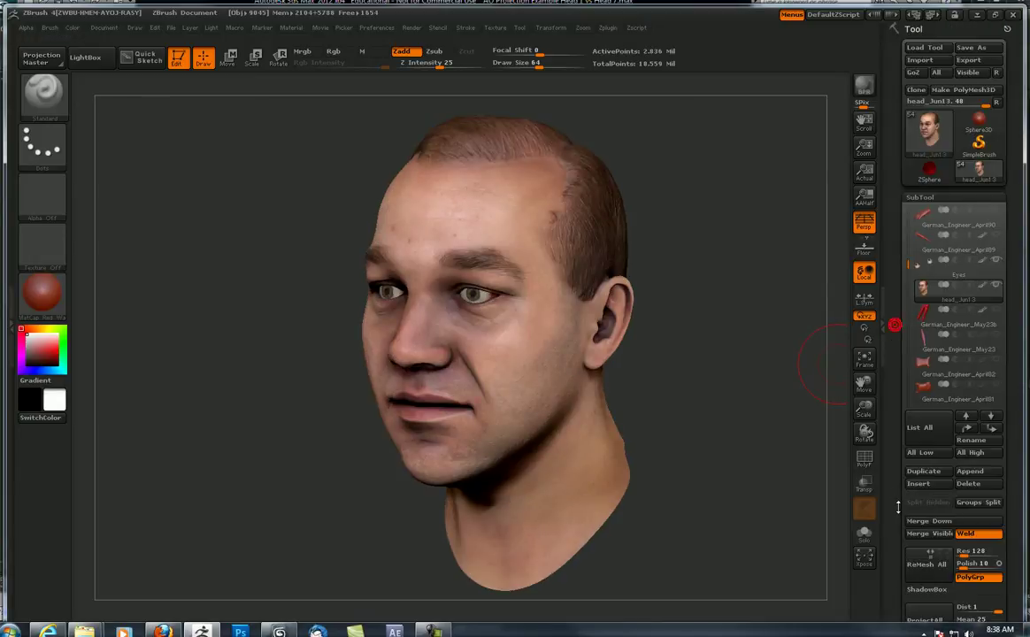
mouse_move(927, 133)
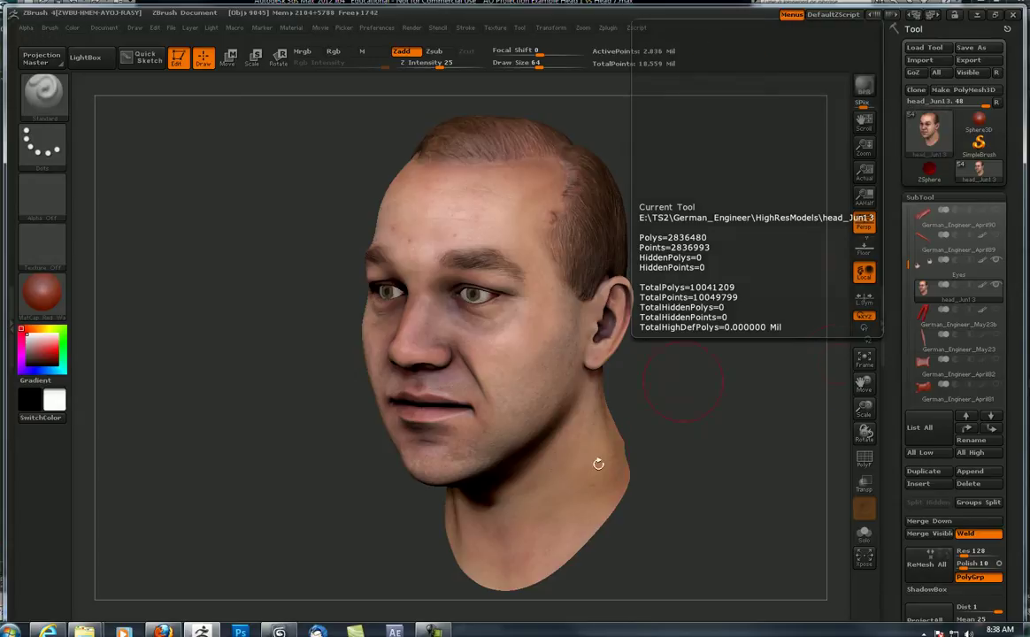
Switch to 3ds Max and select the Level 1 head by name from the scene
left_click(280, 632)
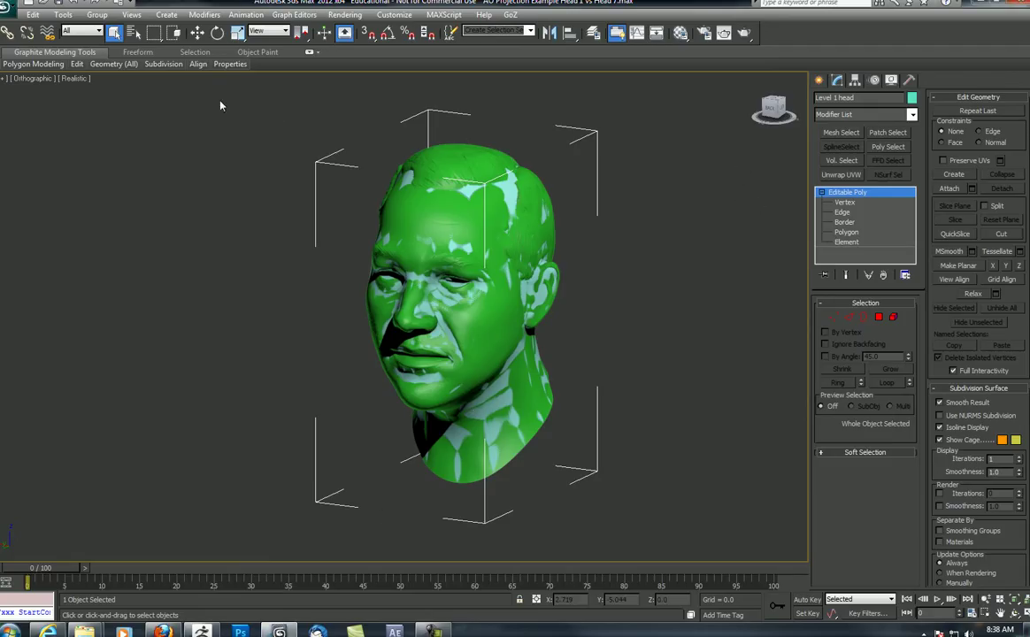
left_click(134, 33)
left_click(250, 167)
left_click(248, 178)
left_click(250, 166)
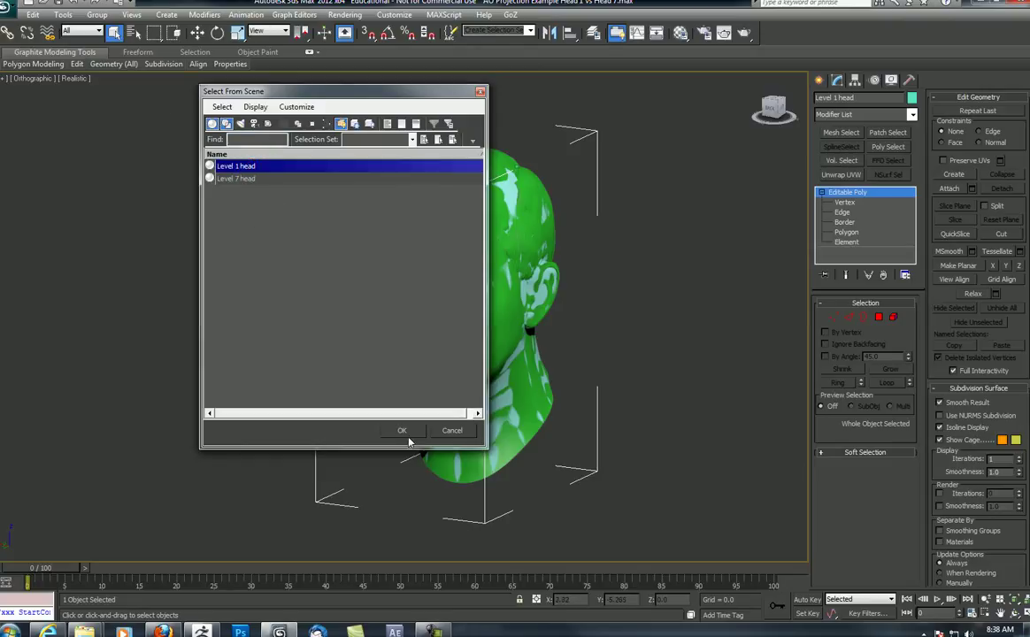
left_click(402, 430)
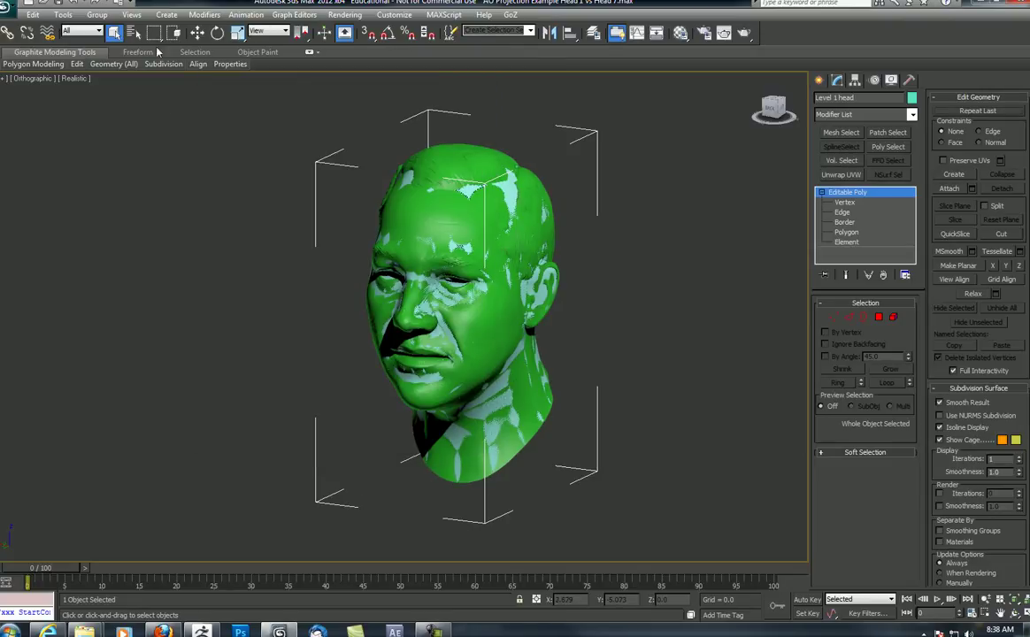
Move the Level 1 head about 0.15 units along X so it stands beside the Level 7 head
left_click(197, 33)
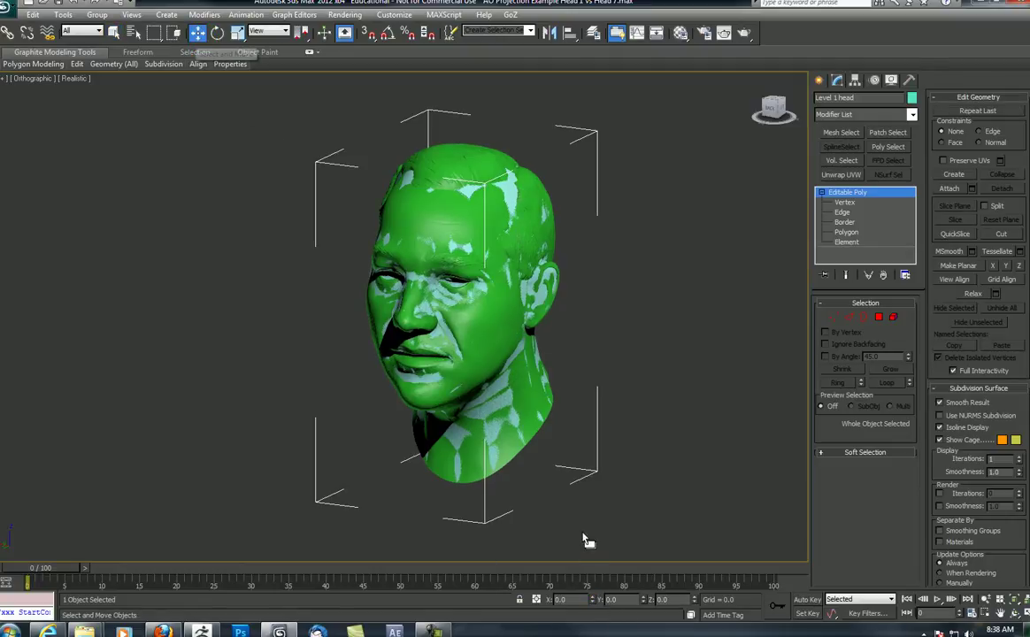
left_click_drag(495, 354, 432, 349)
left_click_drag(569, 431, 491, 436)
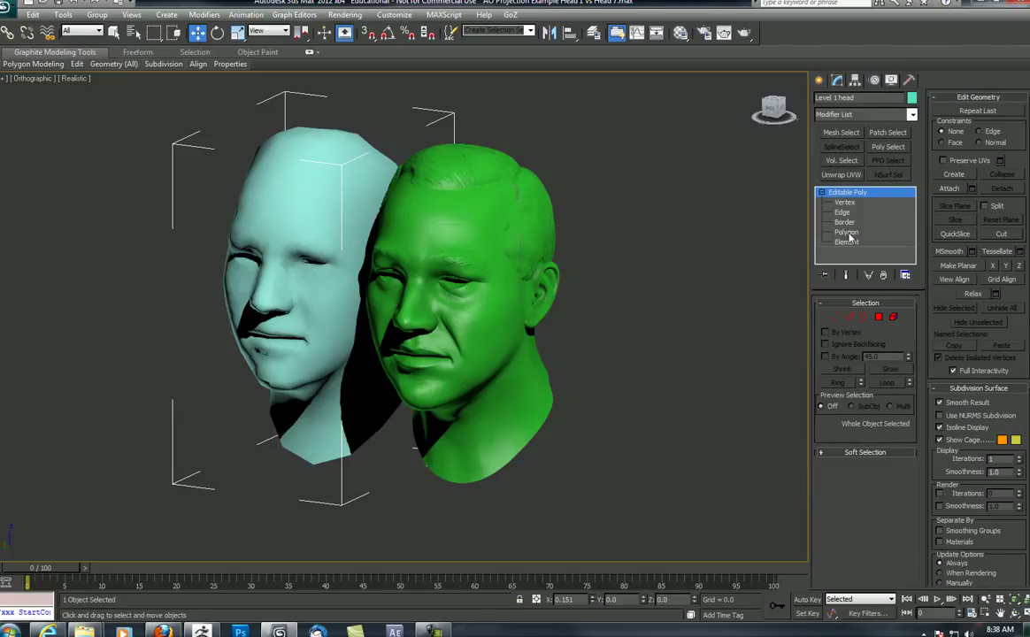
Show edged faces and check how many polygons the Level 1 head has at the Polygon sub-object level
key("F4")
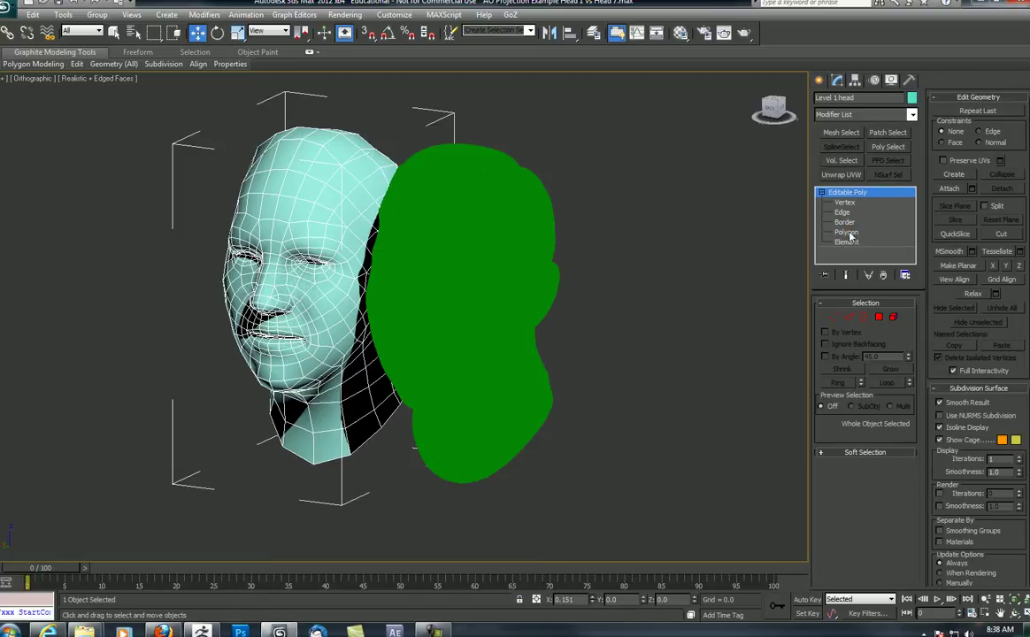
left_click(848, 233)
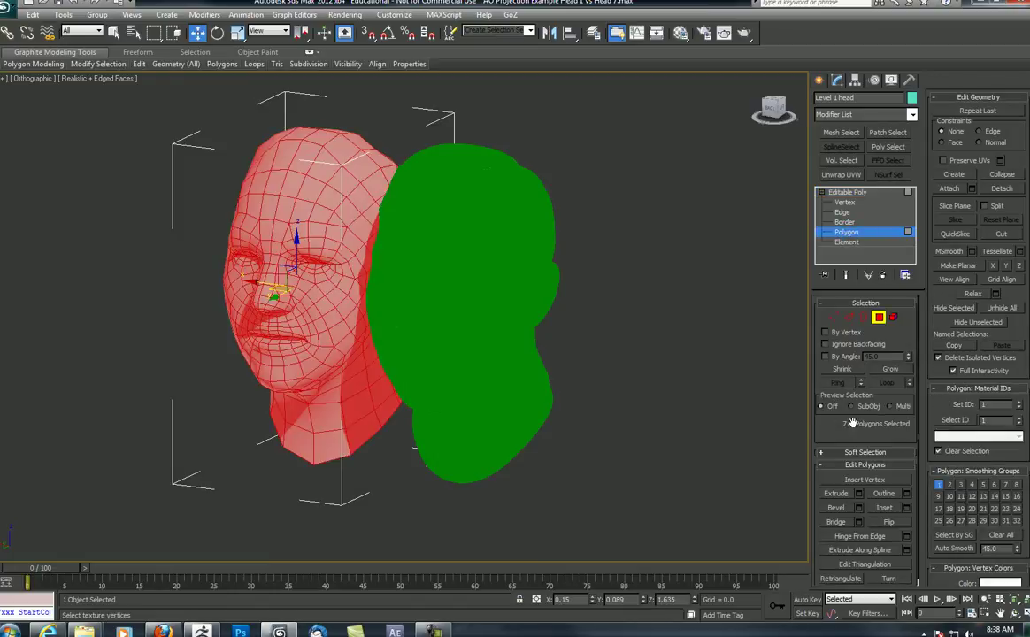
left_click(866, 194)
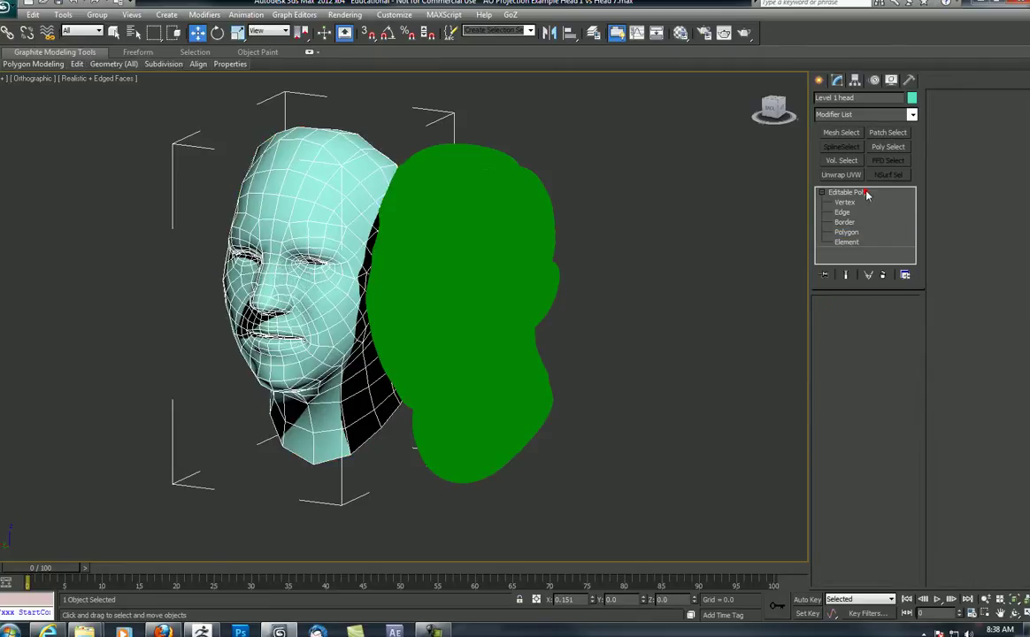
Select all polygons of the Level 7 head to read its polygon count, and return to object level
left_click(545, 266)
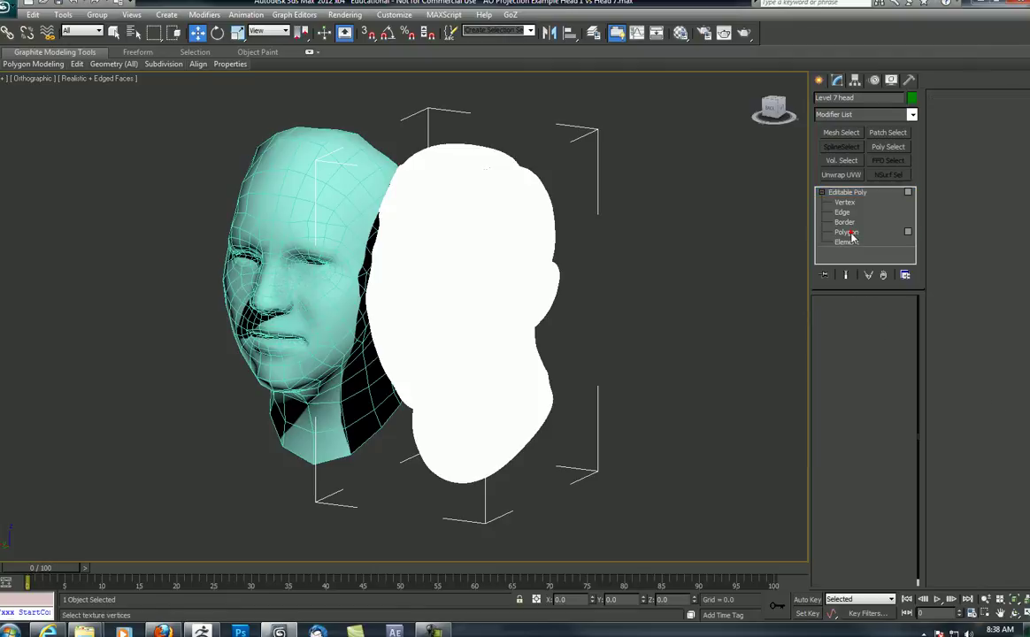
left_click(849, 234)
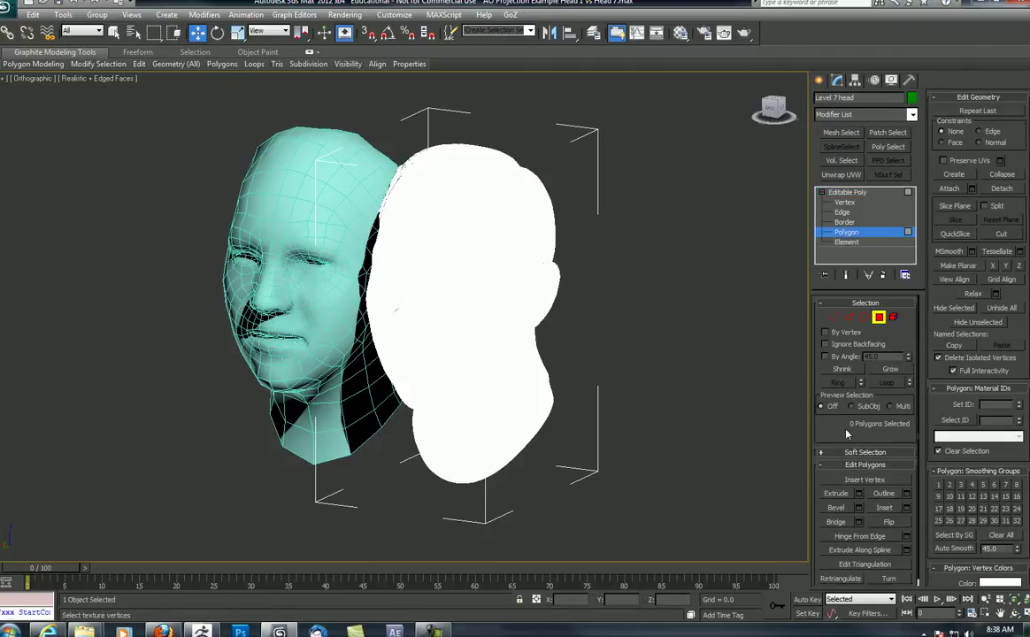
key("ctrl+a")
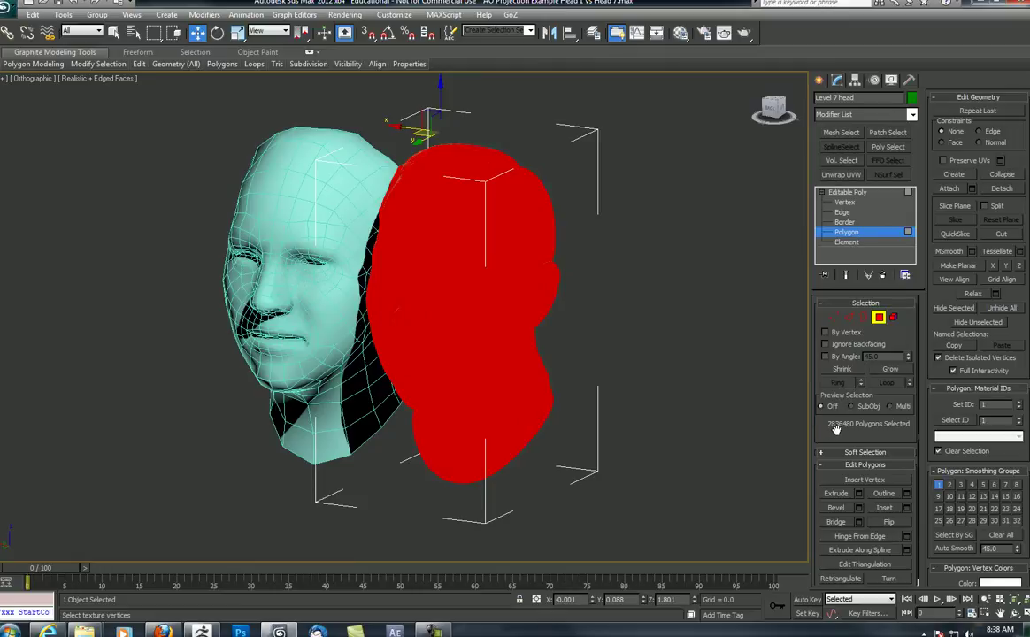
left_click(863, 193)
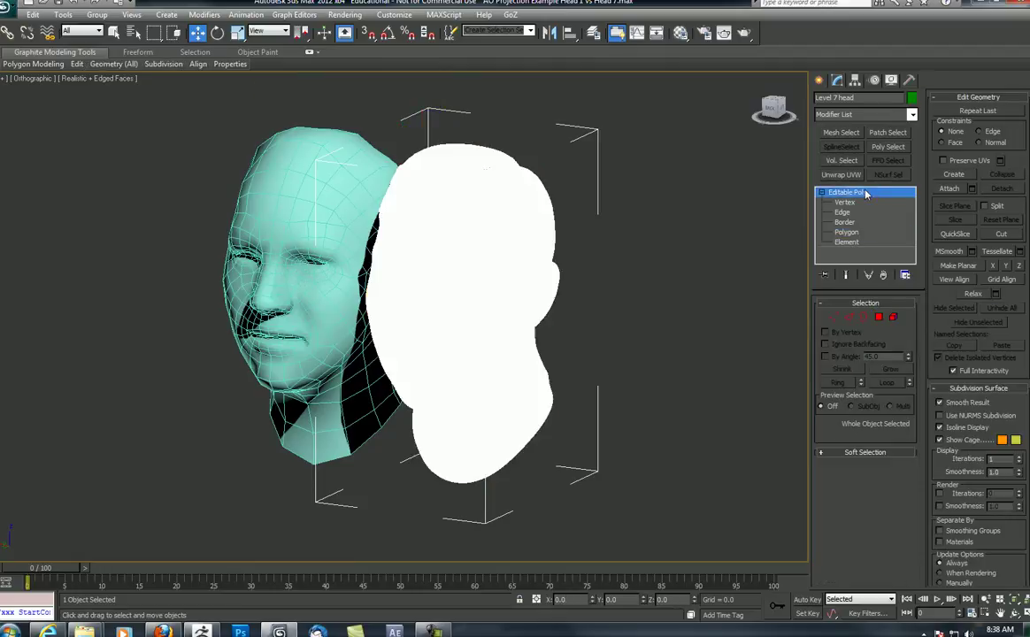
Hide the edged faces and undo the Level 1 head's move away from the Level 7 head
key("F4")
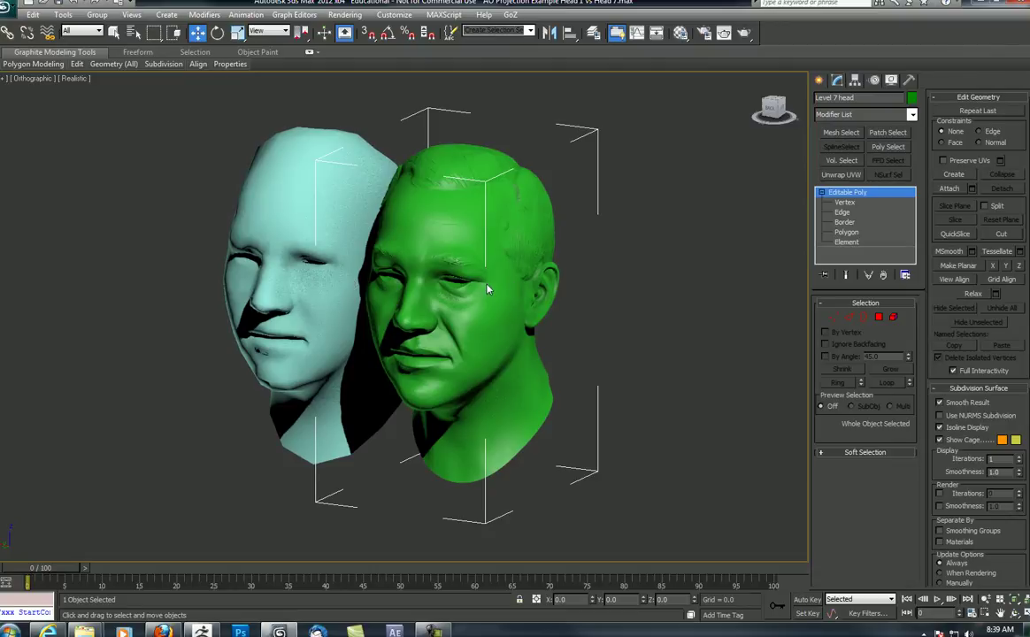
key("ctrl+z")
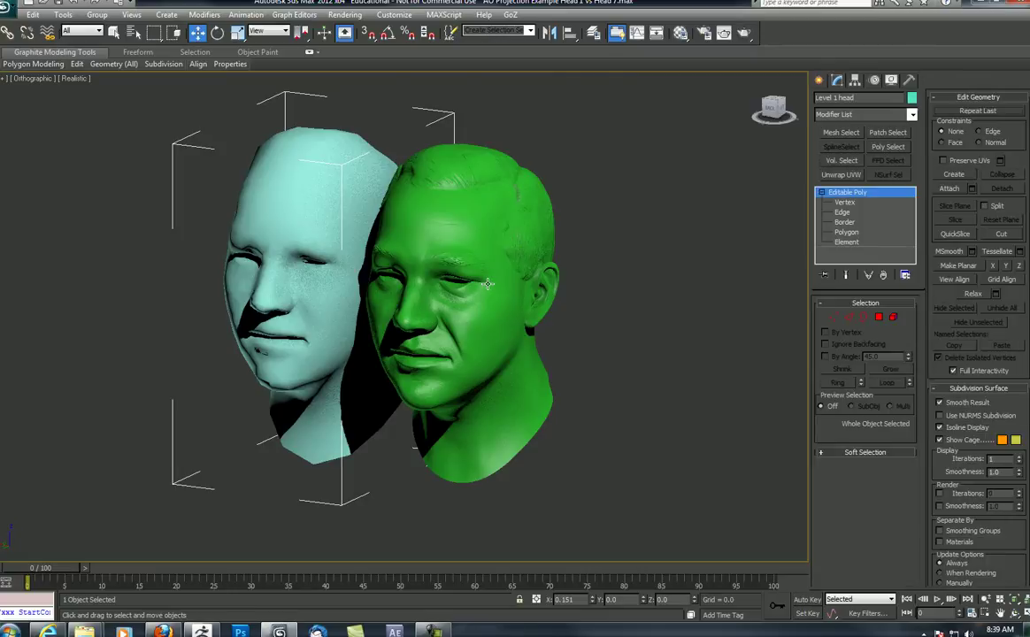
key("ctrl+z")
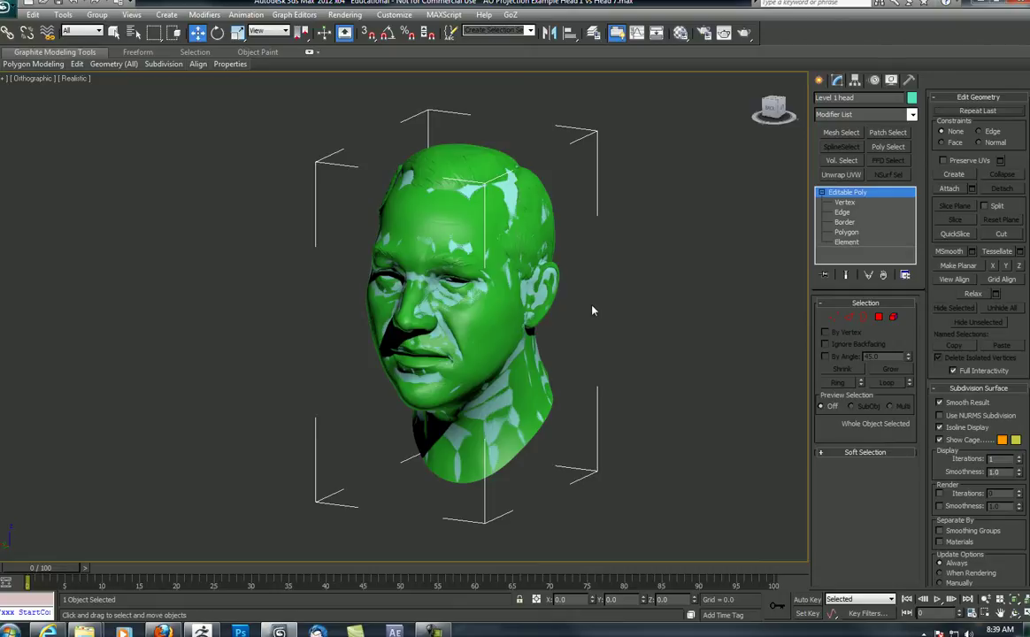
Open Render To Texture and reselect the Level 1 head by name as the object to bake
left_click(345, 15)
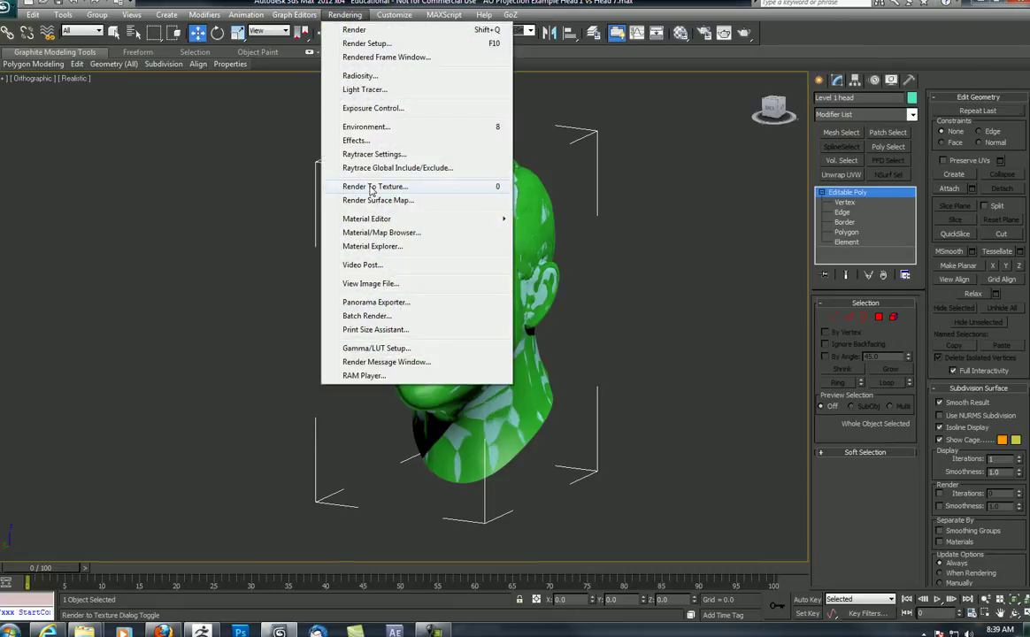
left_click(423, 189)
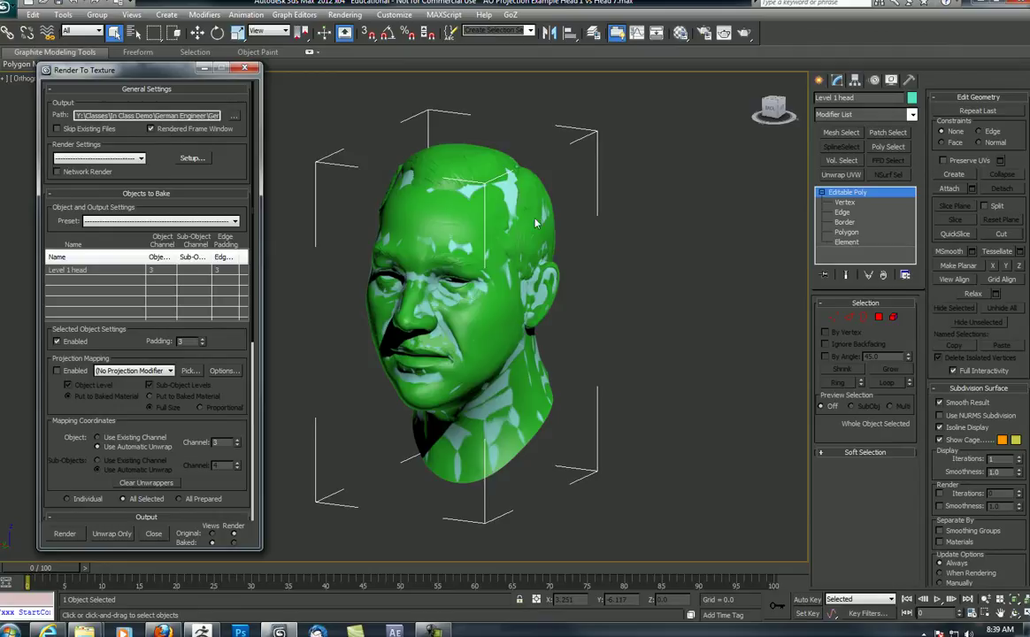
left_click(682, 226)
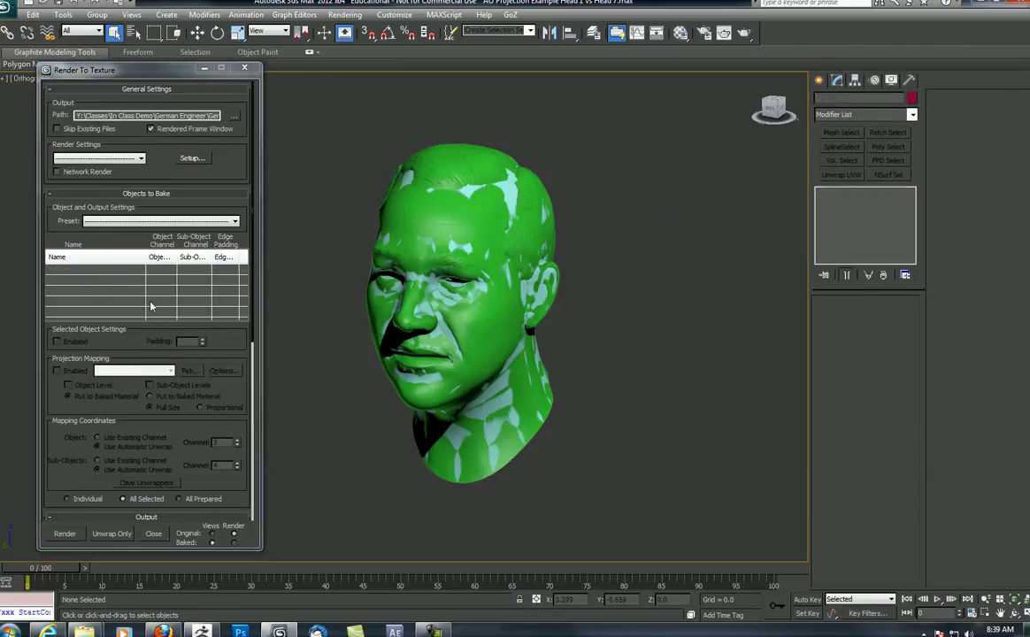
left_click(133, 33)
left_click(228, 166)
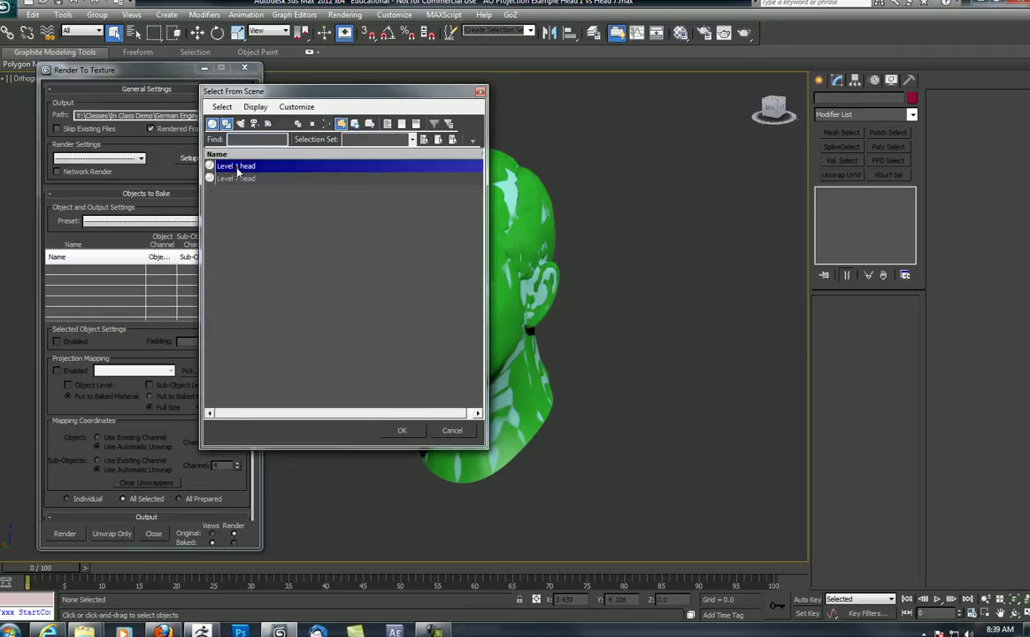
left_click(402, 431)
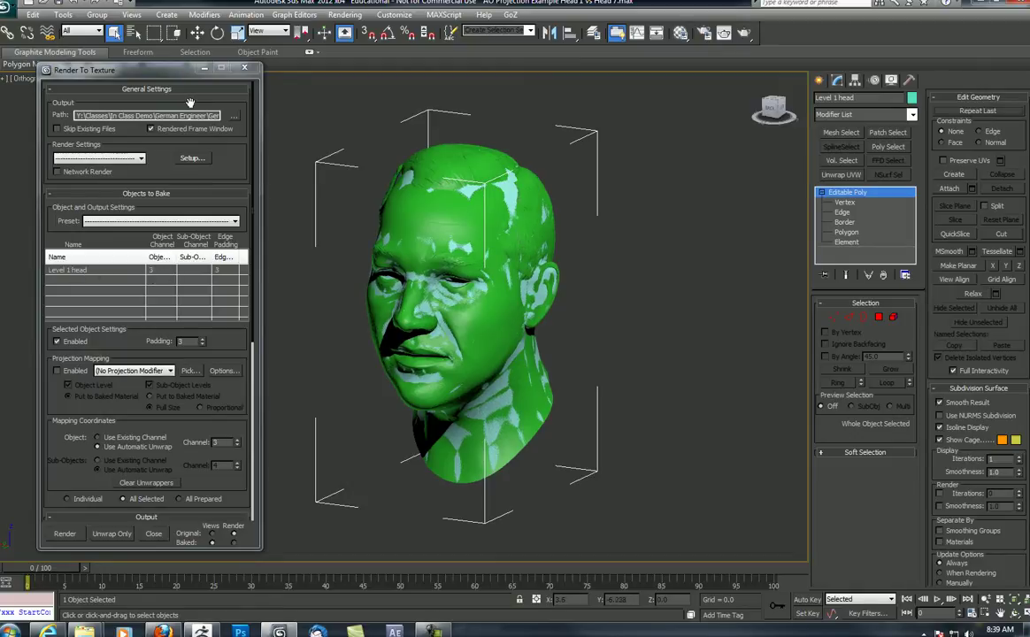
Set the Render To Texture output path to the AO Pass folder inside German Engineer
left_click(235, 117)
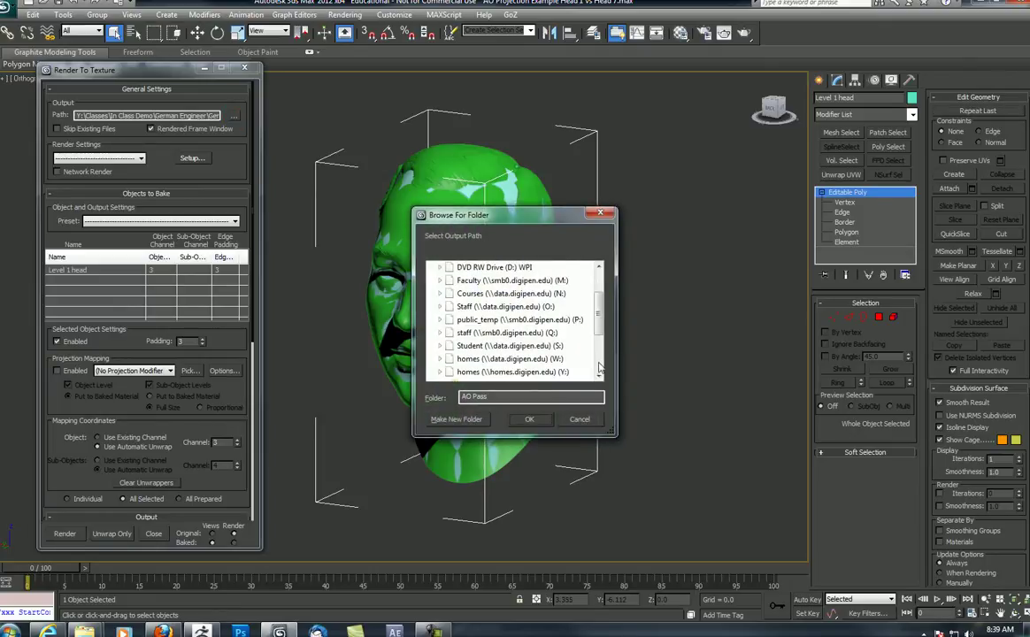
scroll(547, 335, "down", 5)
scroll(542, 341, "up", 4)
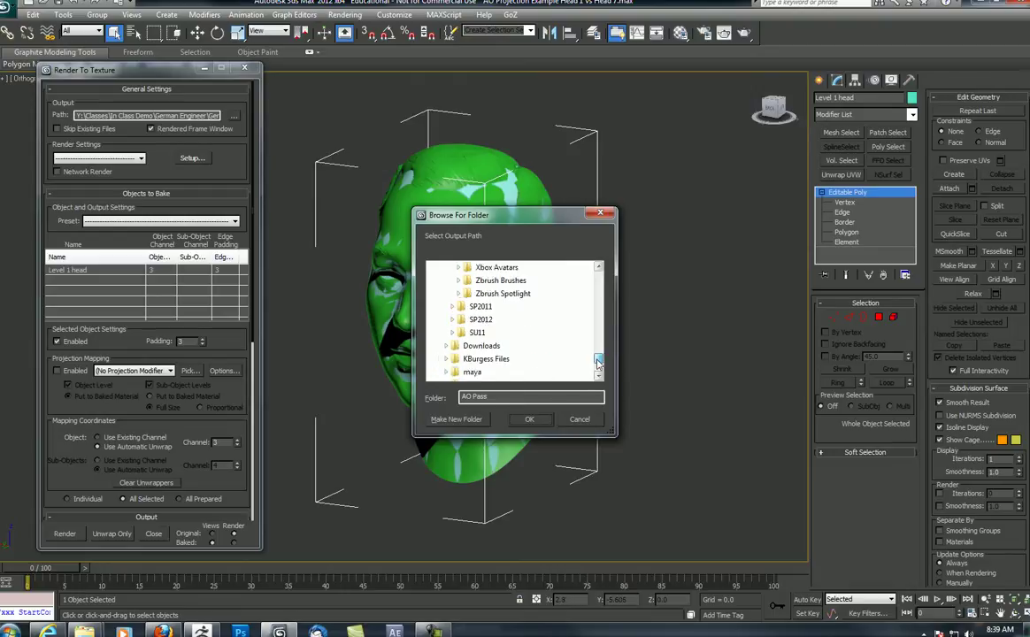
left_click_drag(598, 345, 599, 312)
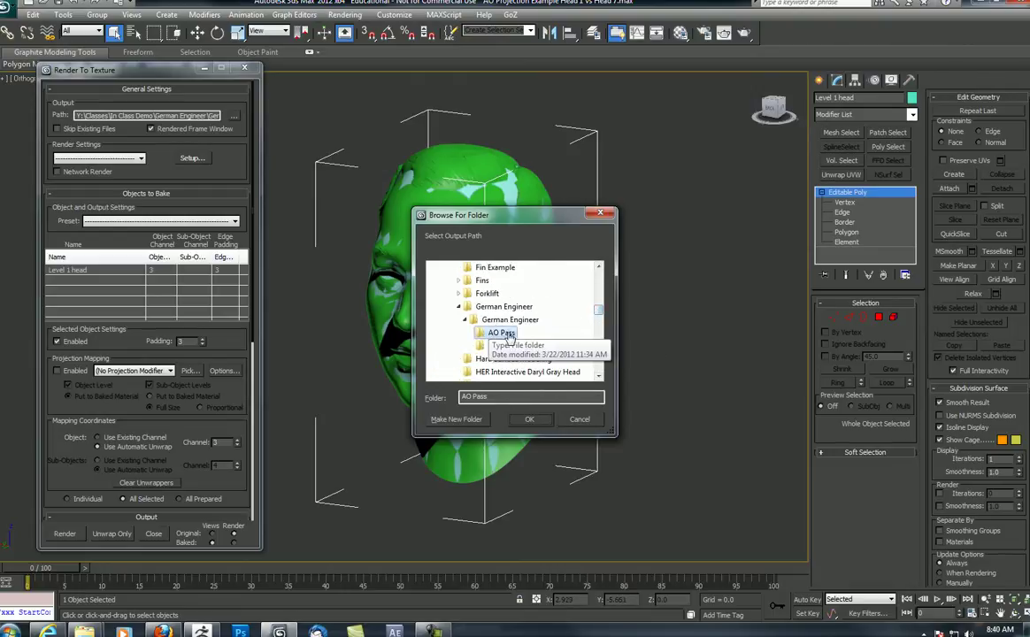
left_click(529, 416)
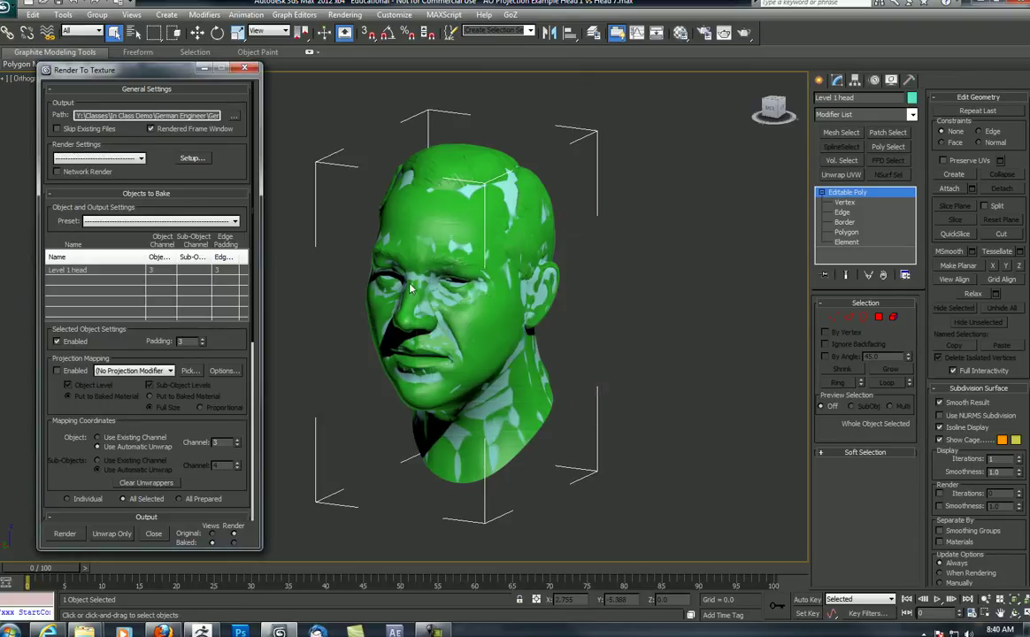
Enable projection mapping at object level only, without sub-object levels, and add the Level 7 head as the projection target
scroll(102, 199, "down", 2)
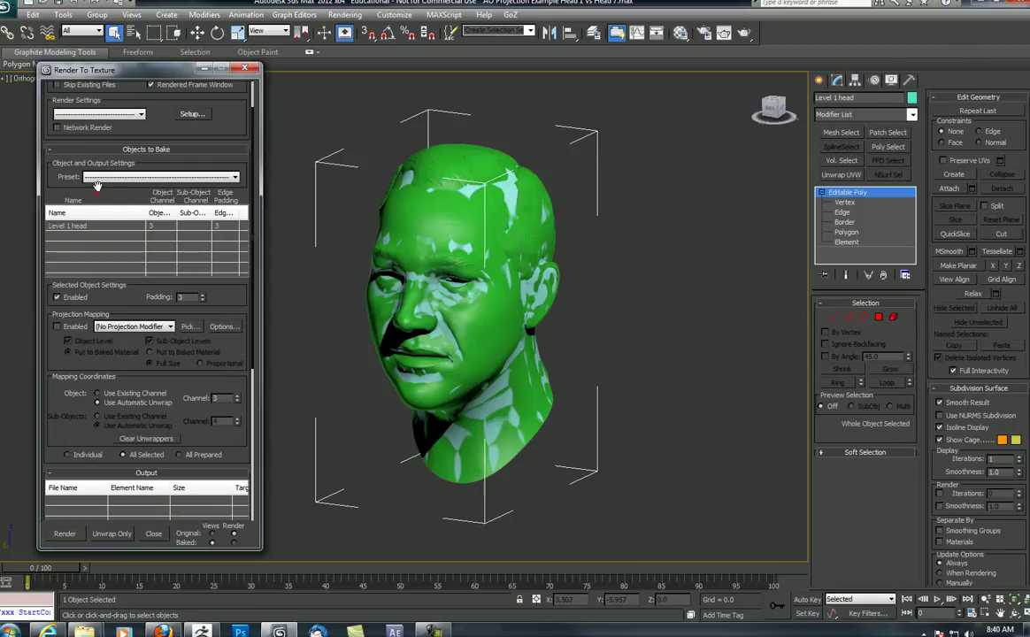
left_click_drag(97, 185, 96, 117)
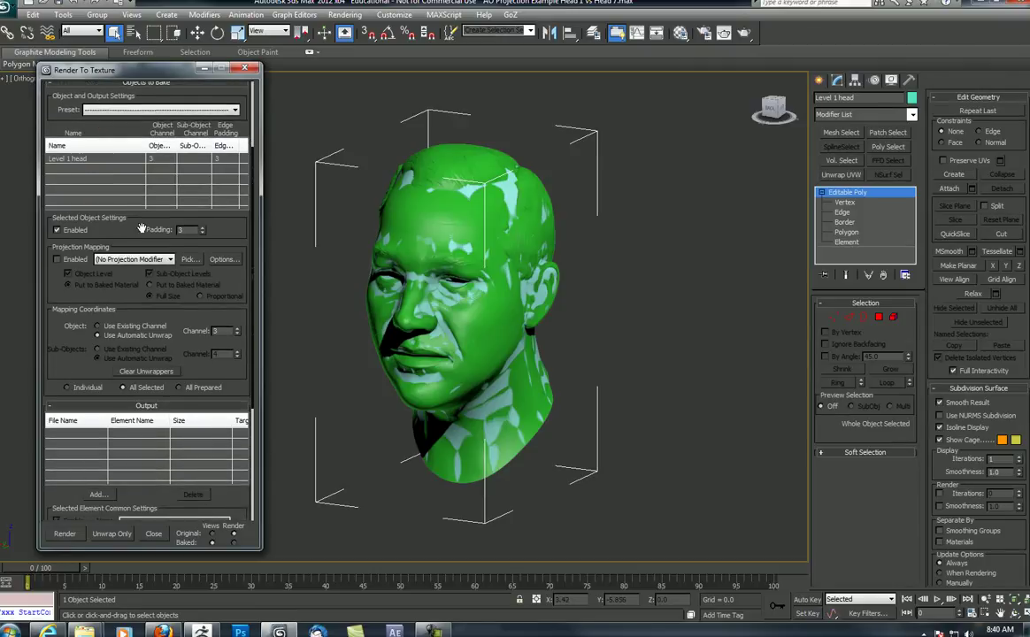
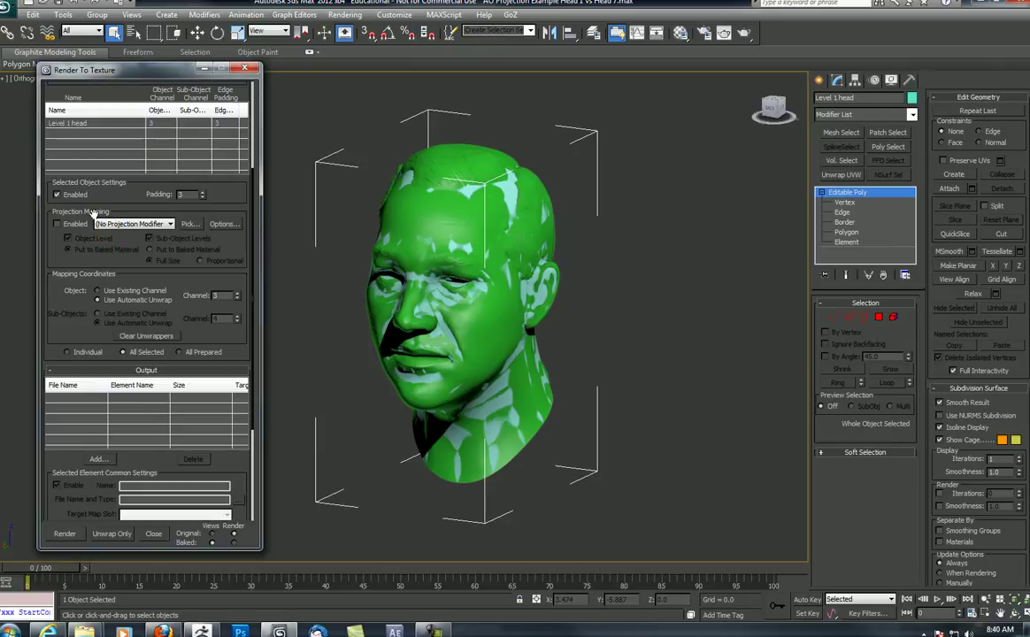
left_click(55, 226)
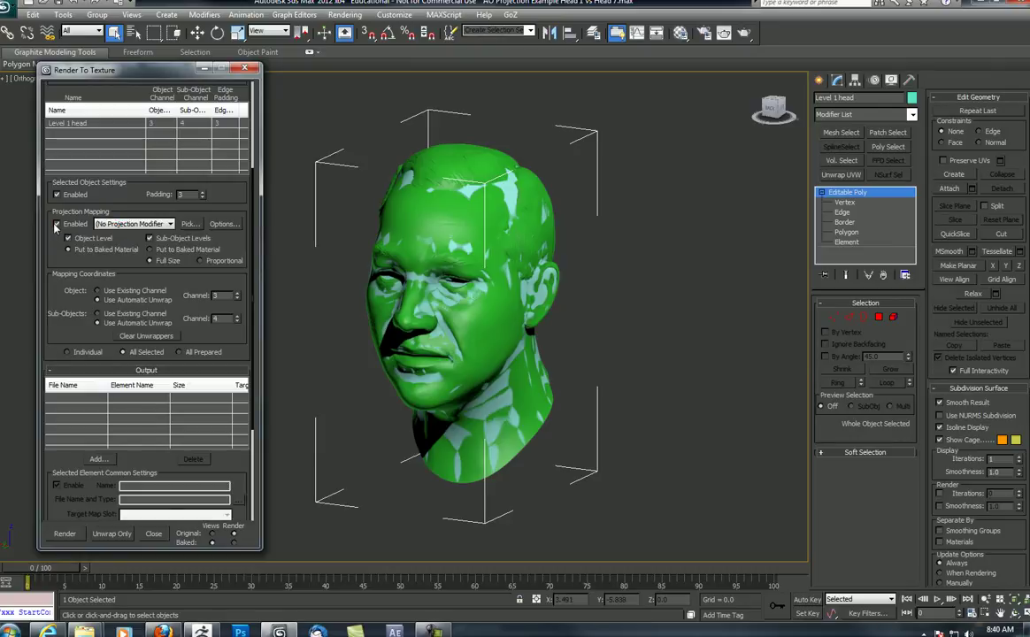
left_click(149, 239)
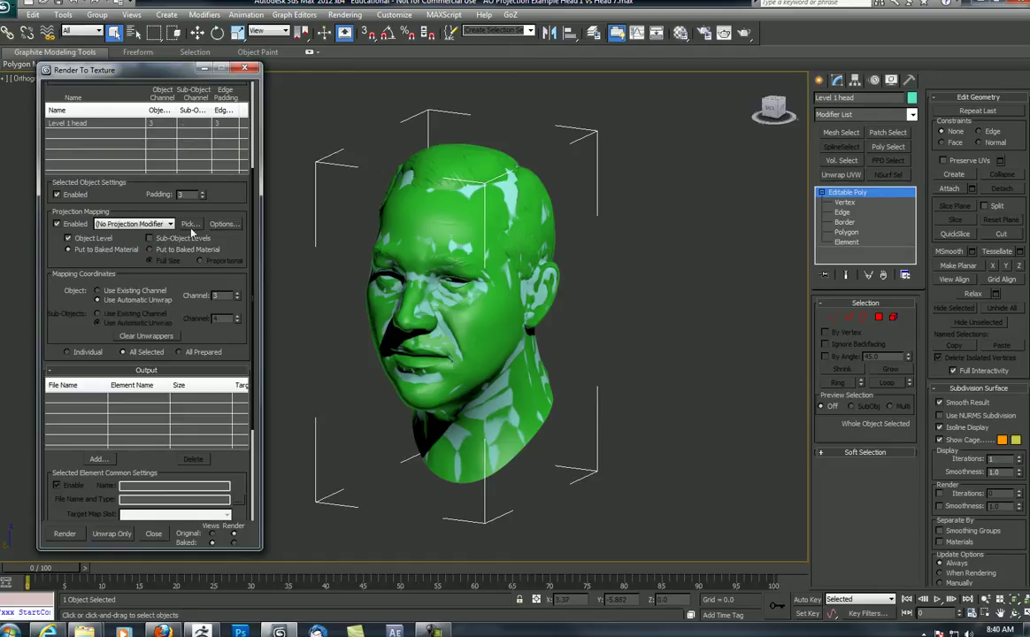
left_click(190, 226)
left_click(232, 165)
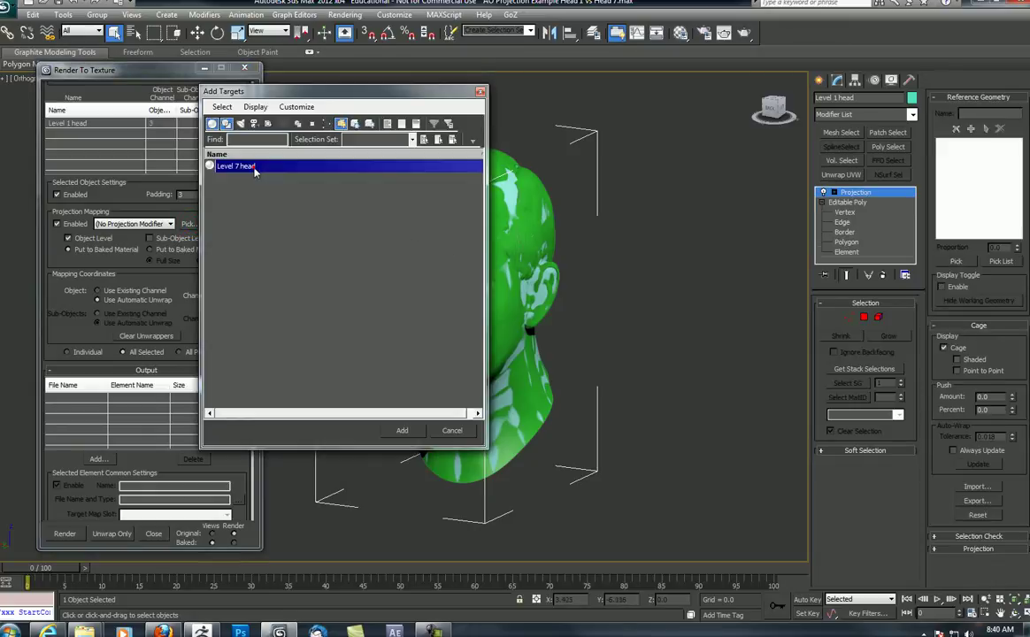
left_click(402, 430)
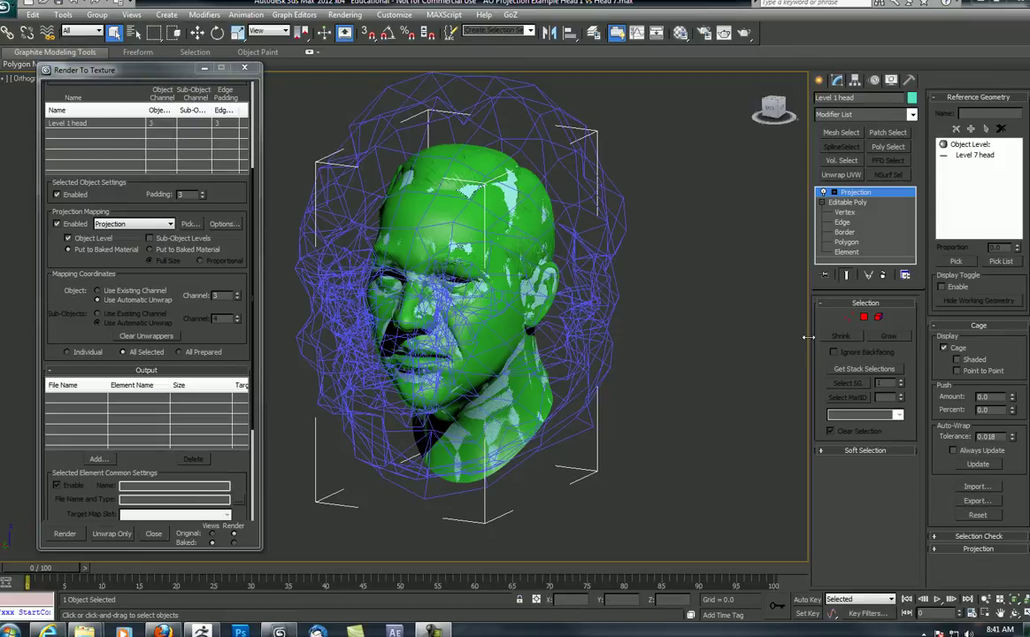
left_click_drag(809, 337, 930, 339)
scroll(939, 354, "up", 5)
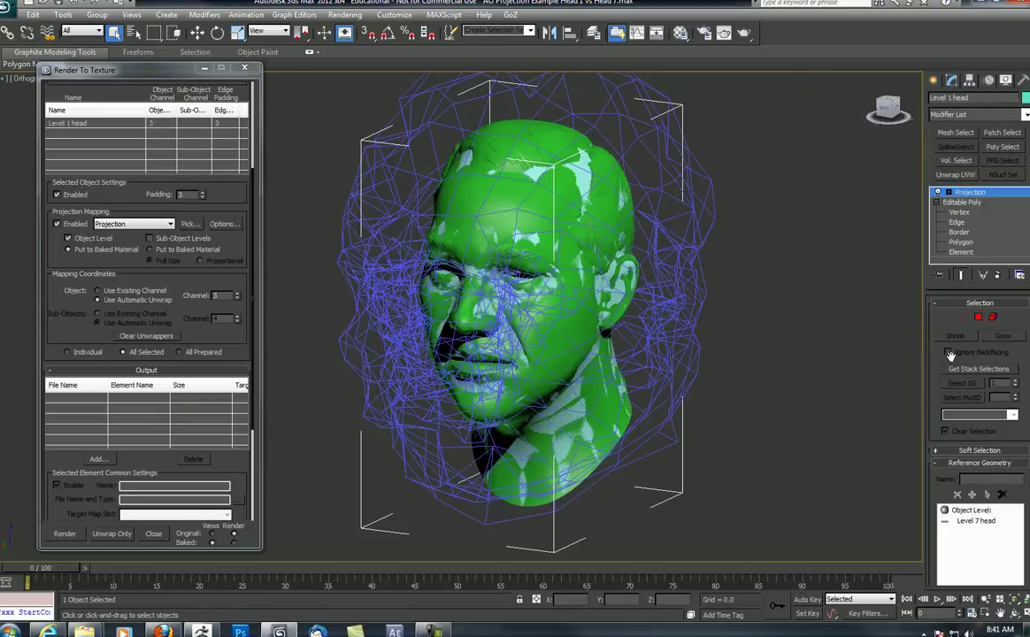
left_click_drag(936, 383, 804, 221)
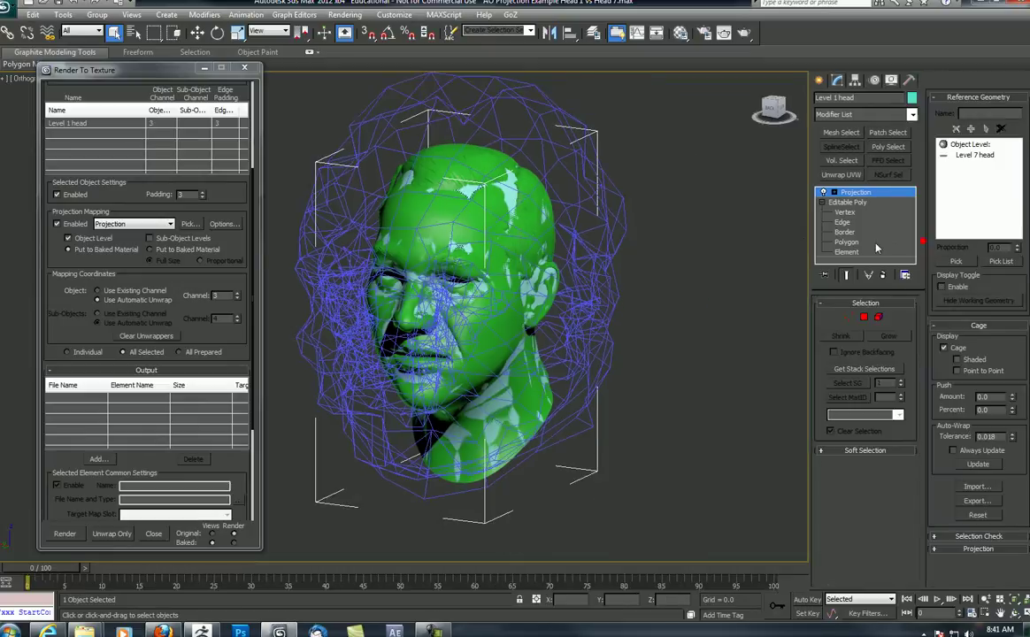
Reset the projection cage to the Level 1 head, try a push amount of 0.04, and reset the cage again
left_click(978, 515)
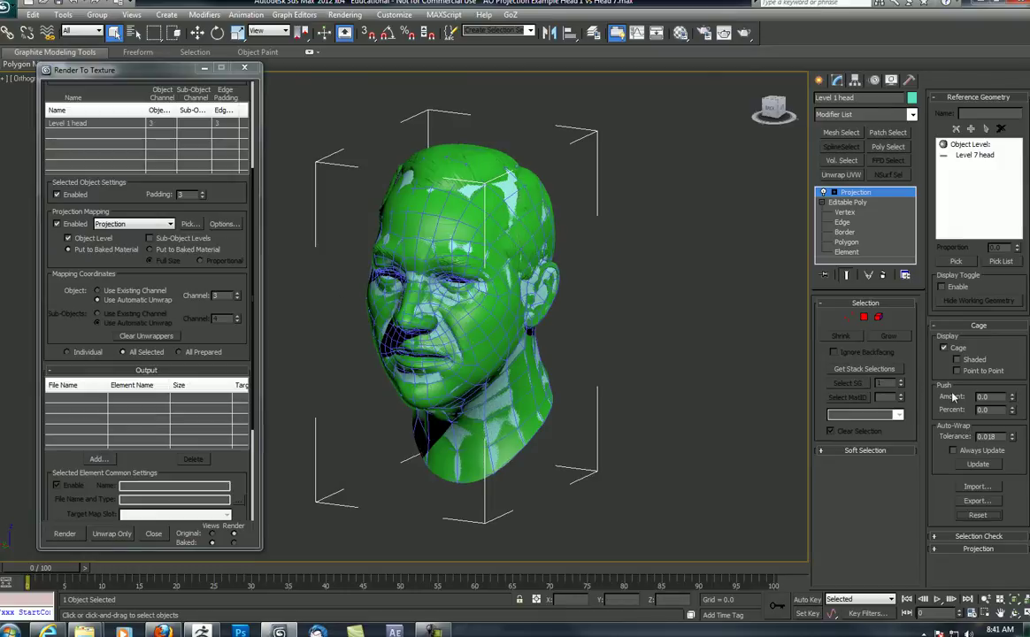
left_click_drag(1015, 400, 1010, 395)
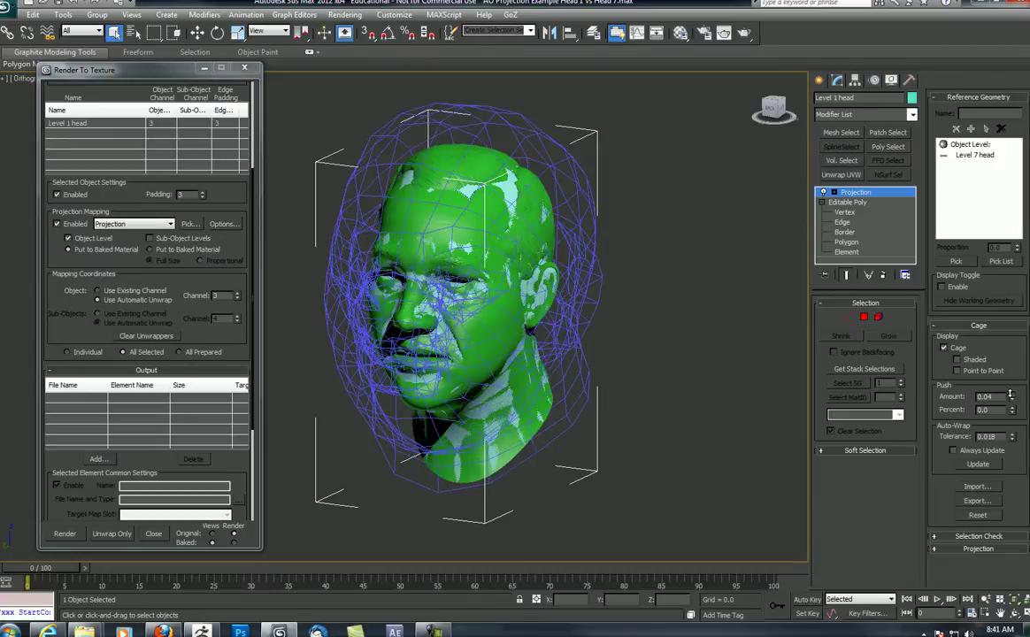
left_click(979, 515)
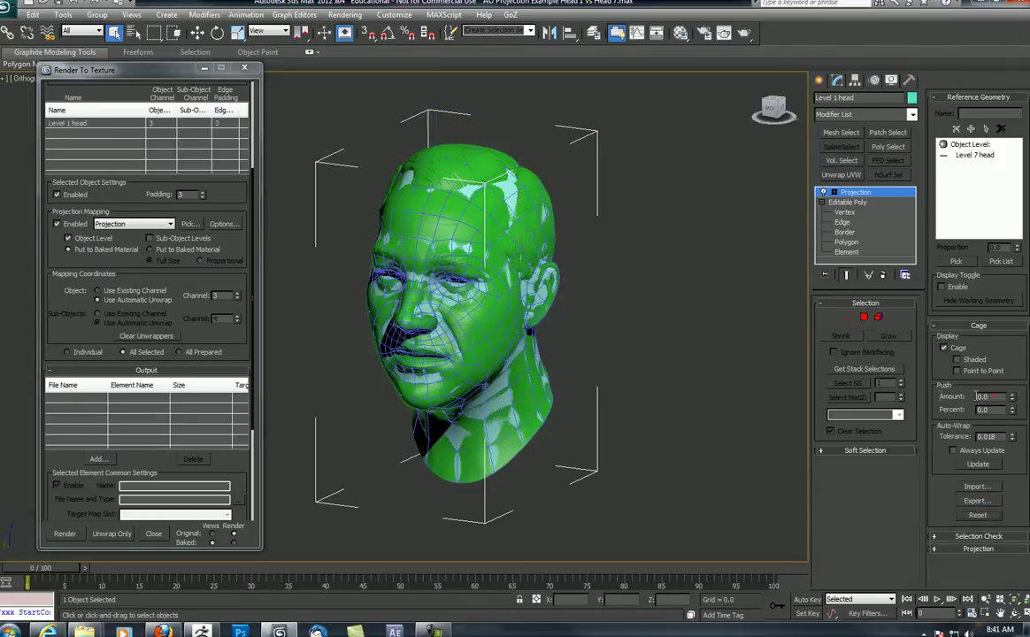
Push the projection cage out by 0.007 and check from the side that it closely surrounds the whole head
key("Return")
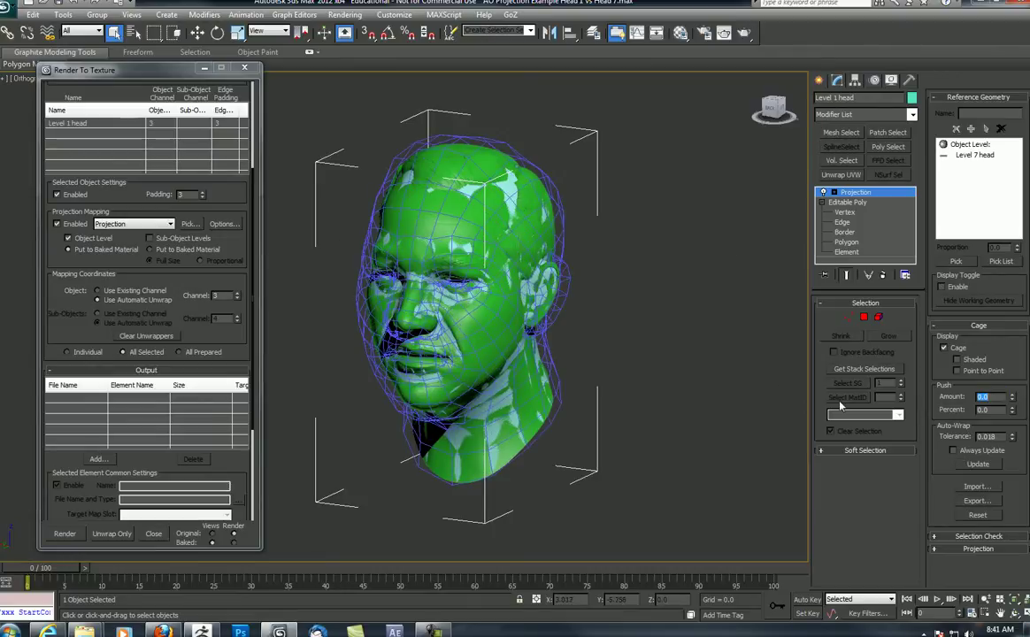
type("0")
key("Return")
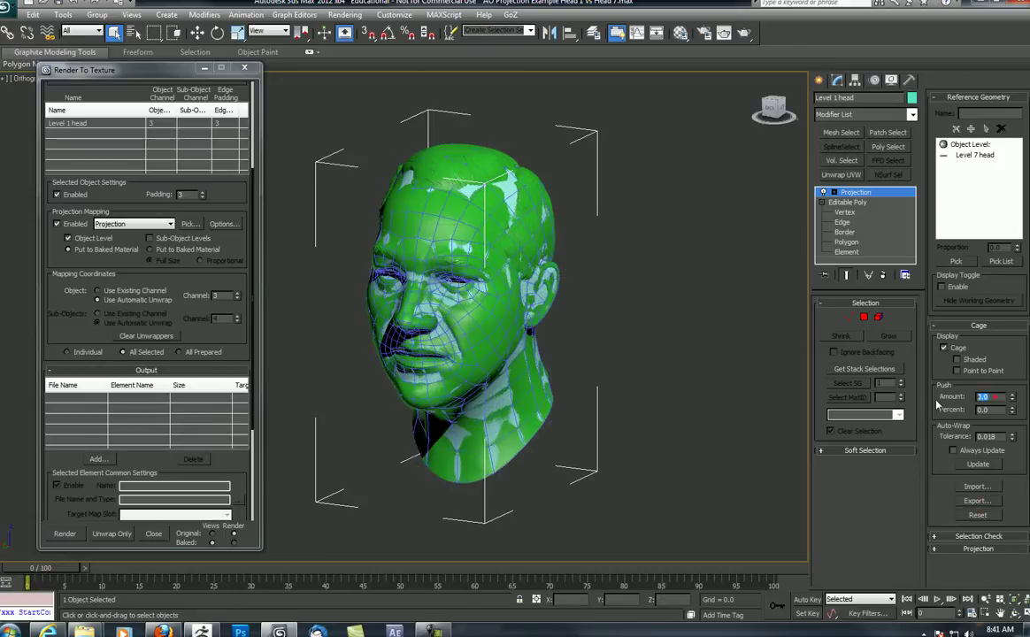
key("BackSpace")
key("Return")
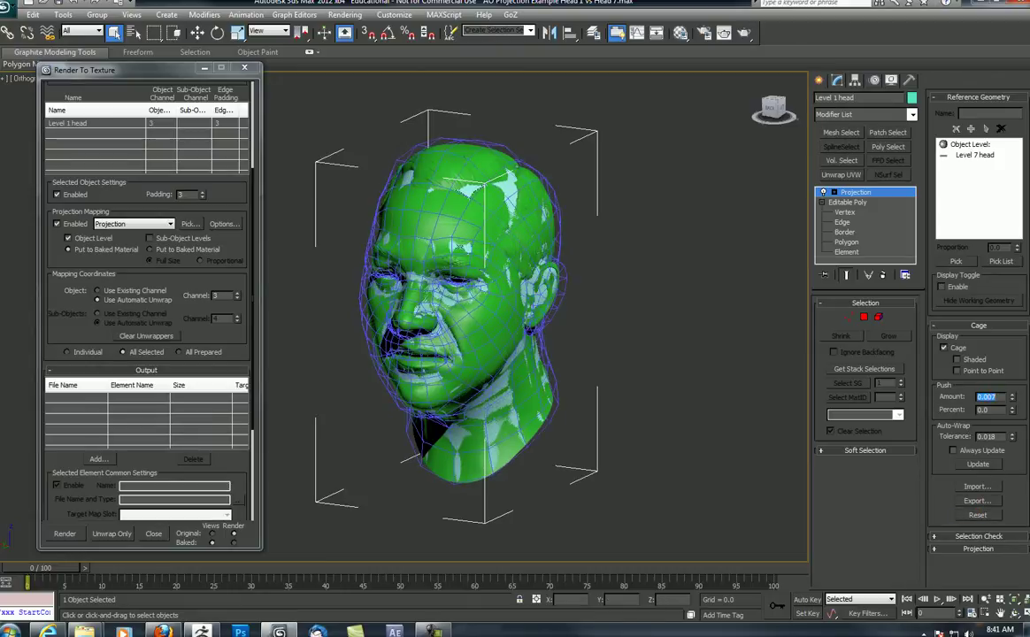
middle_click_drag(667, 276, 624, 239, "alt")
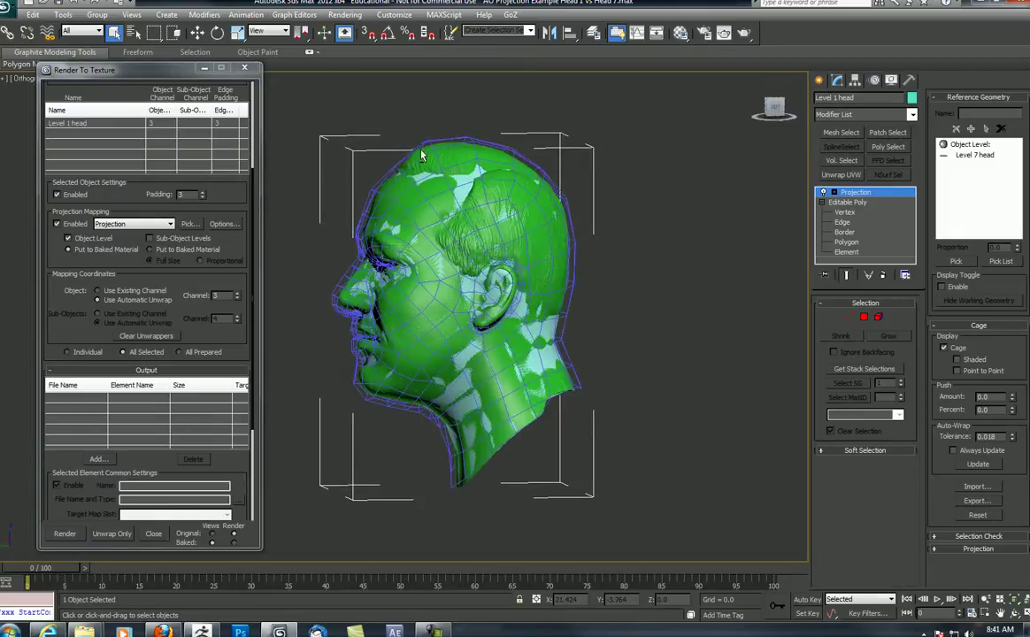
middle_click_drag(576, 211, 684, 257, "alt")
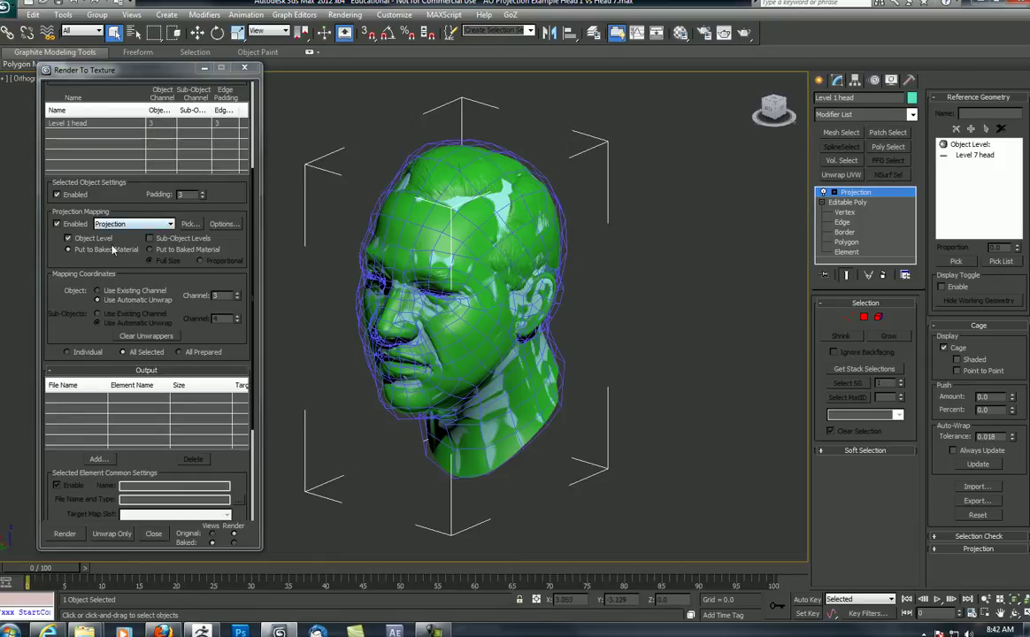
Set the object's mapping coordinates to use the existing UV channel 1 instead of automatic unwrap
scroll(58, 263, "down", 1)
scroll(58, 263, "down", 2)
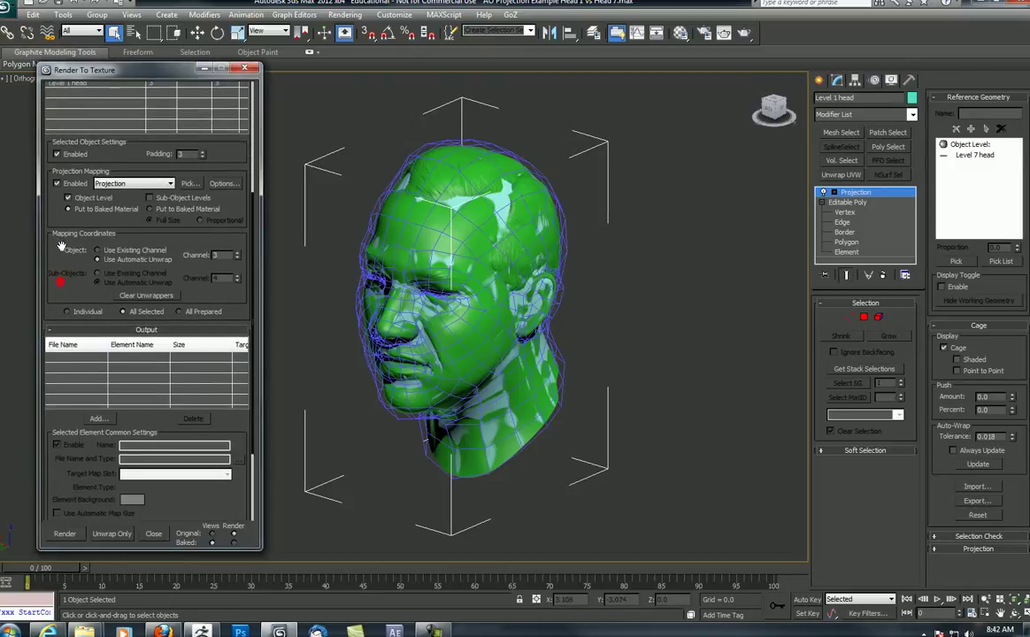
left_click(137, 252)
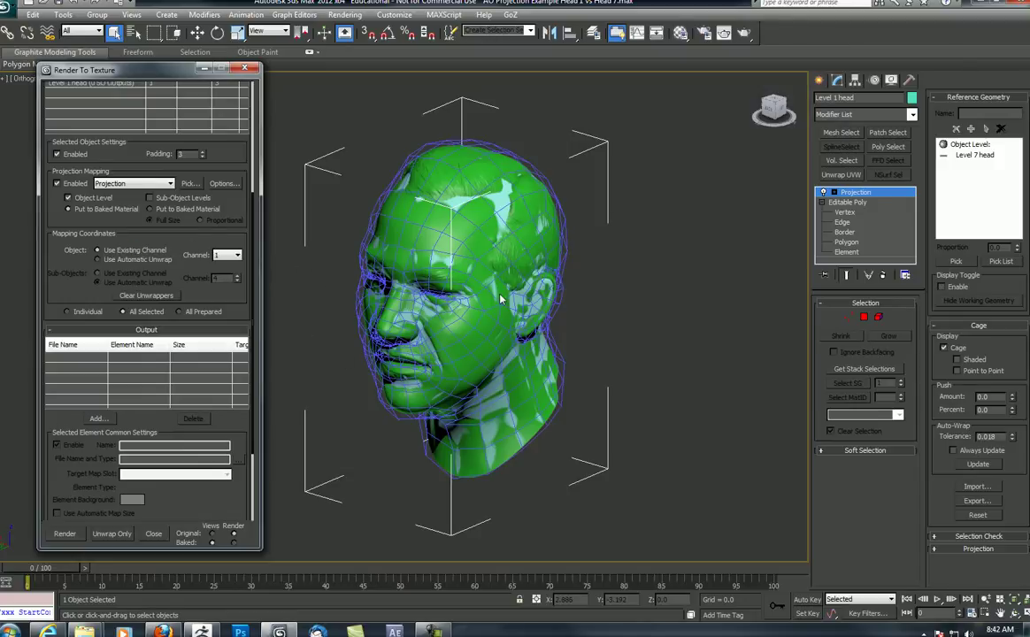
left_click(109, 260)
left_click(129, 252)
left_click_drag(78, 273, 80, 162)
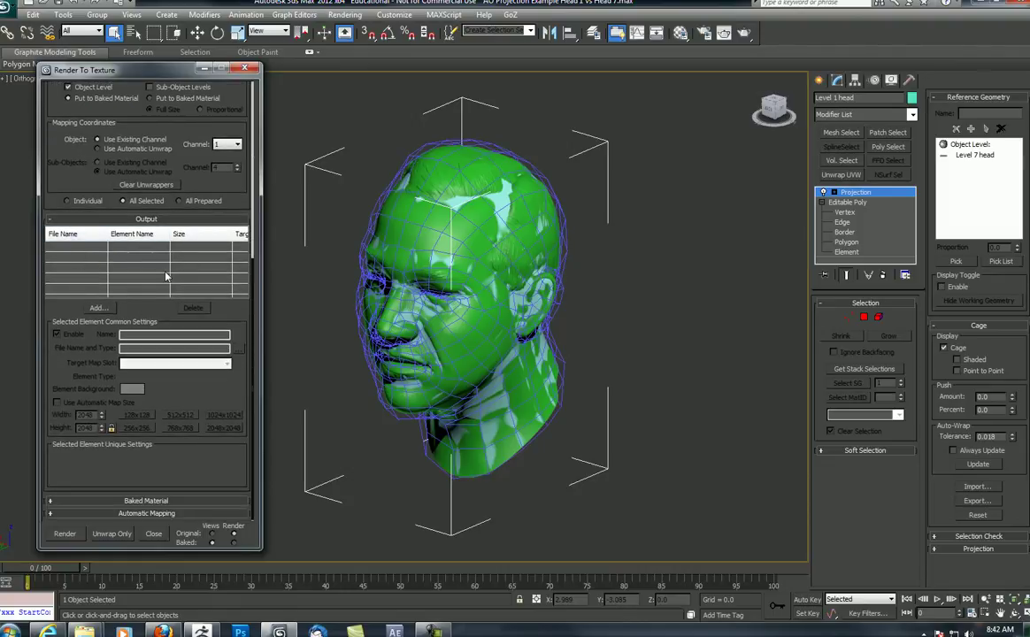
Check the available texture elements without adding one, and assign mental ray Renderer as the production renderer
left_click(98, 309)
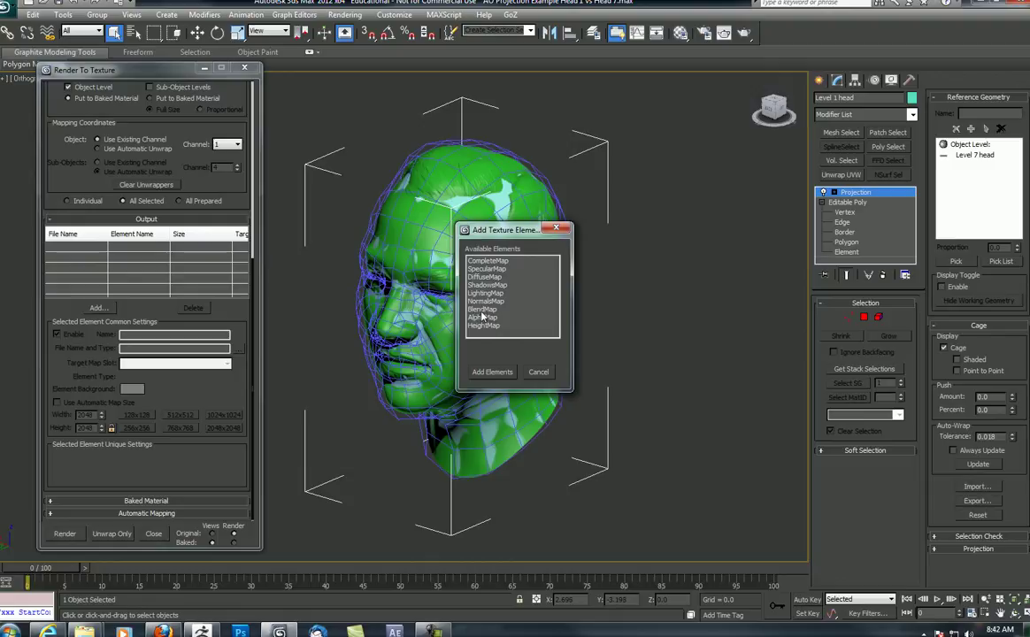
left_click(537, 373)
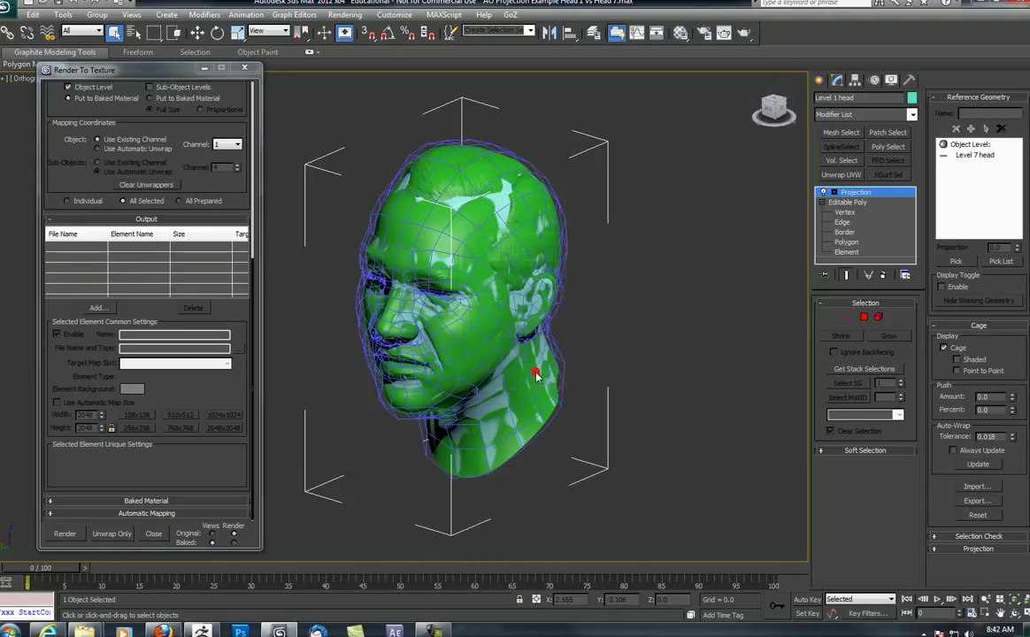
left_click(706, 33)
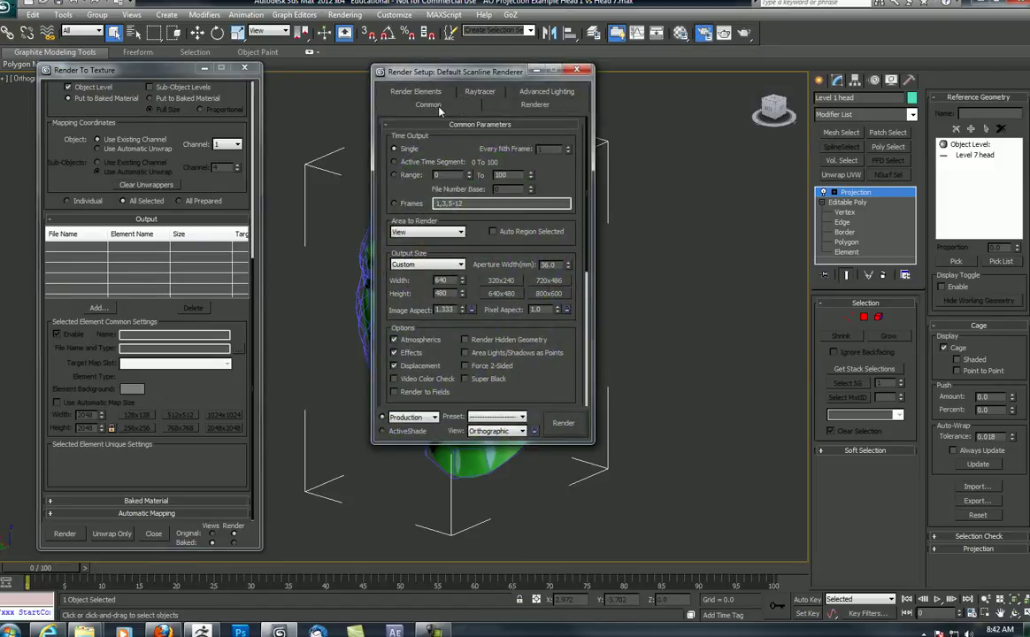
scroll(558, 377, "down", 5)
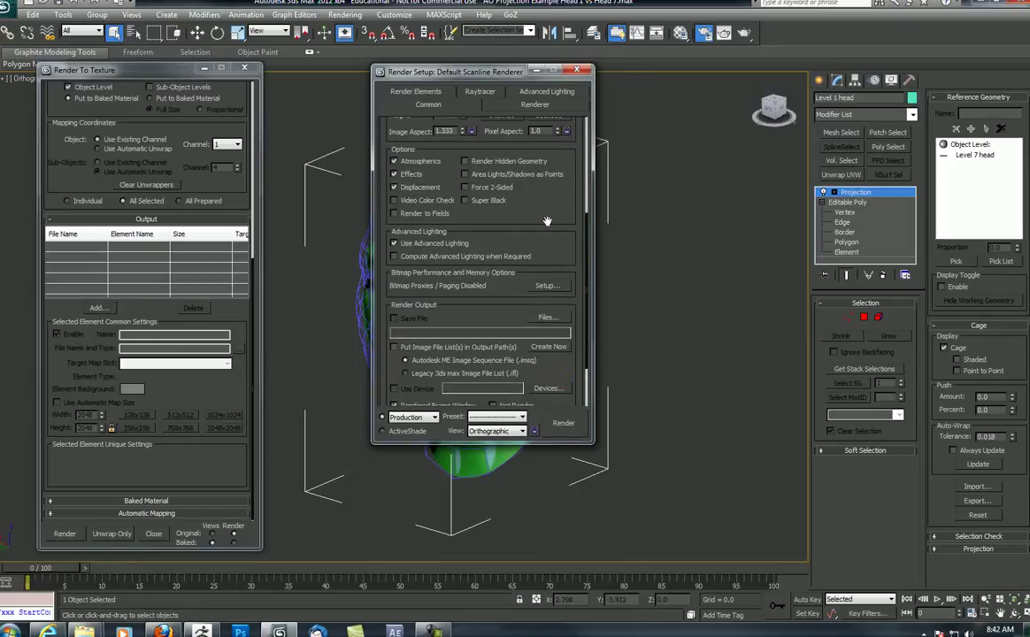
scroll(438, 337, "down", 2)
left_click(452, 402)
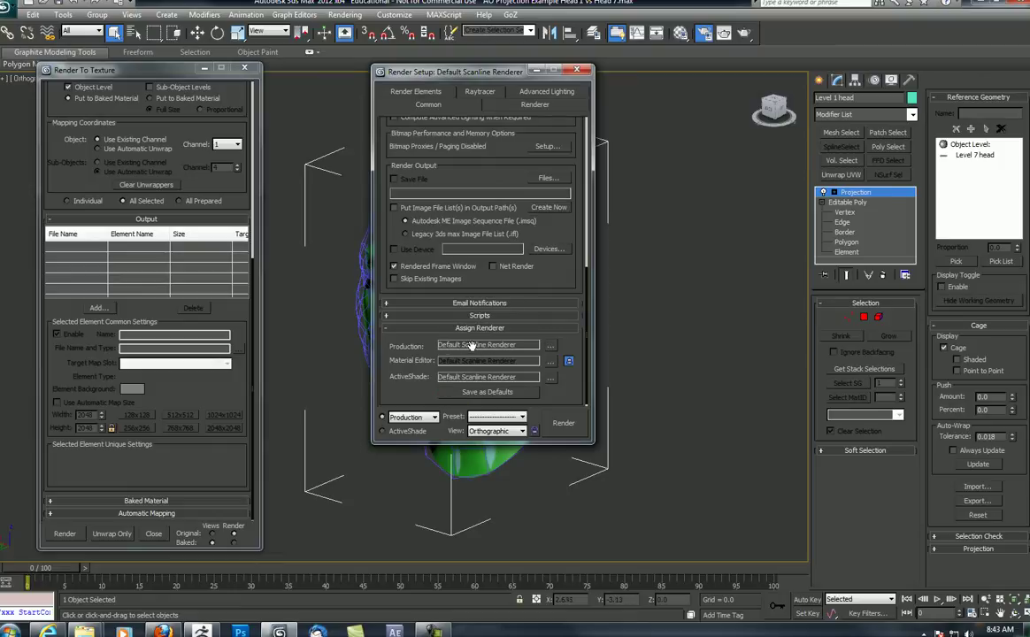
left_click(550, 346)
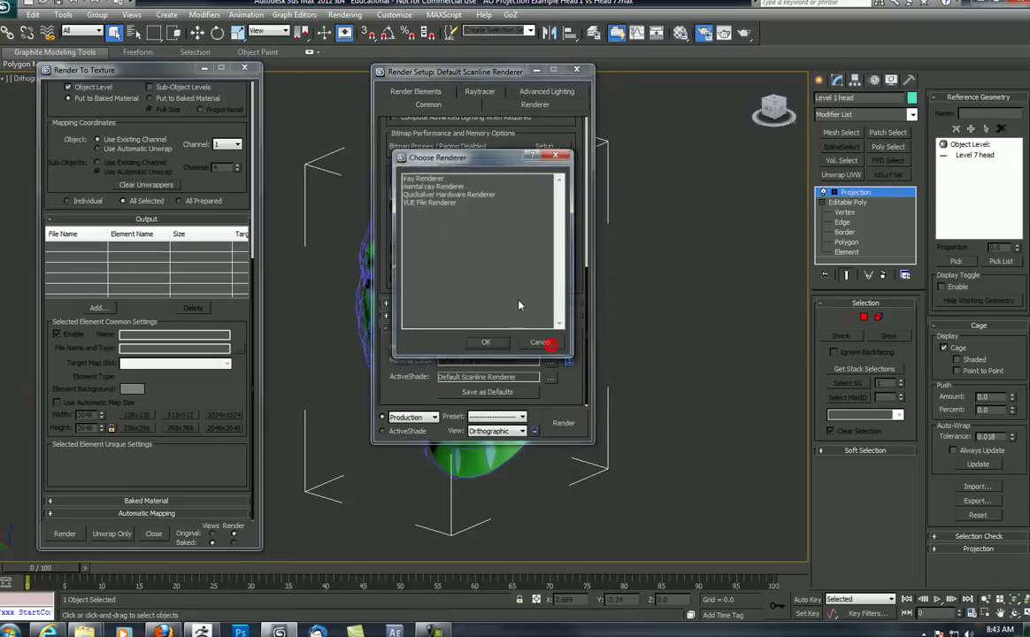
left_click(433, 186)
left_click(487, 343)
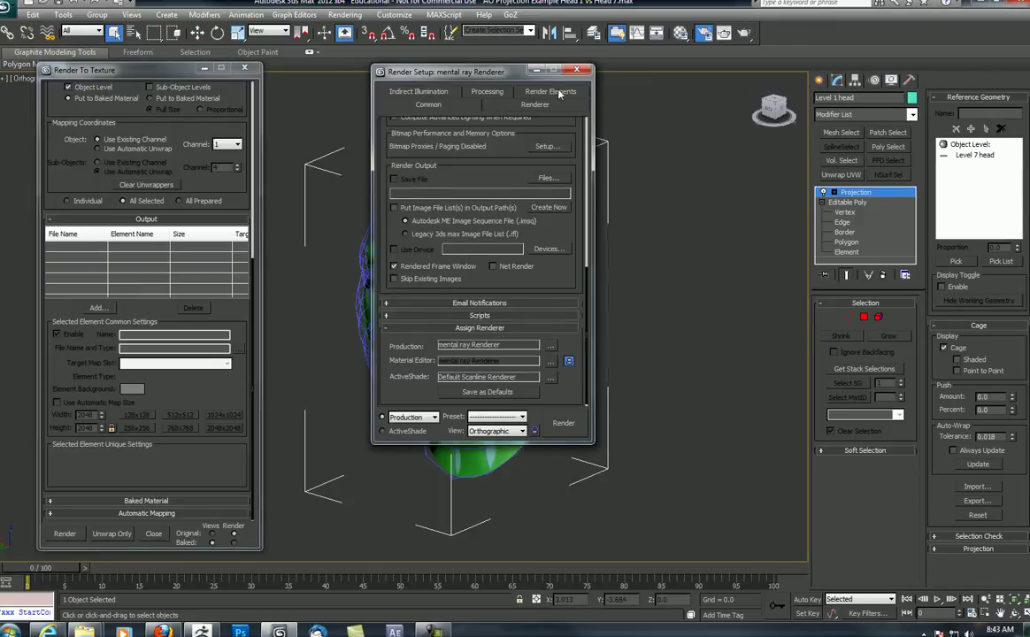
left_click(578, 69)
Add an Ambient Occlusion (MR) texture element to the bake output and select it to show its settings
left_click(97, 309)
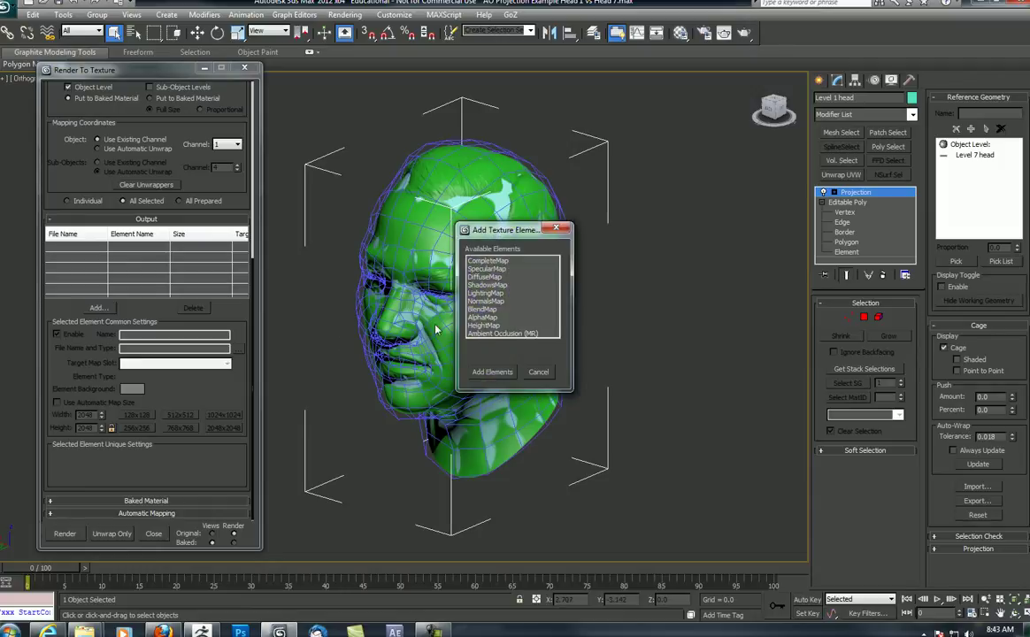
left_click(534, 333)
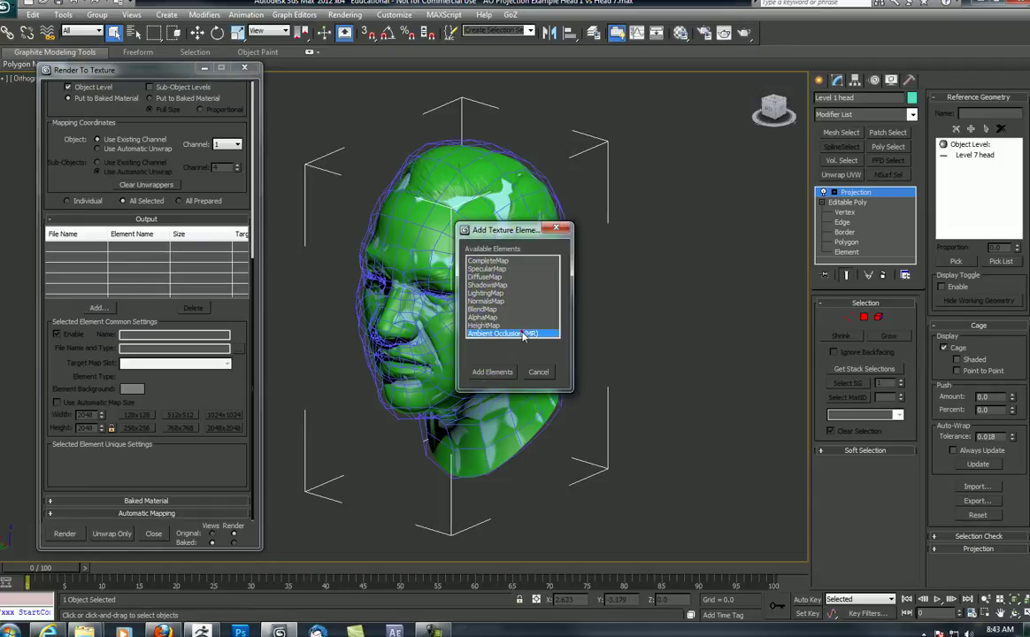
left_click(479, 372)
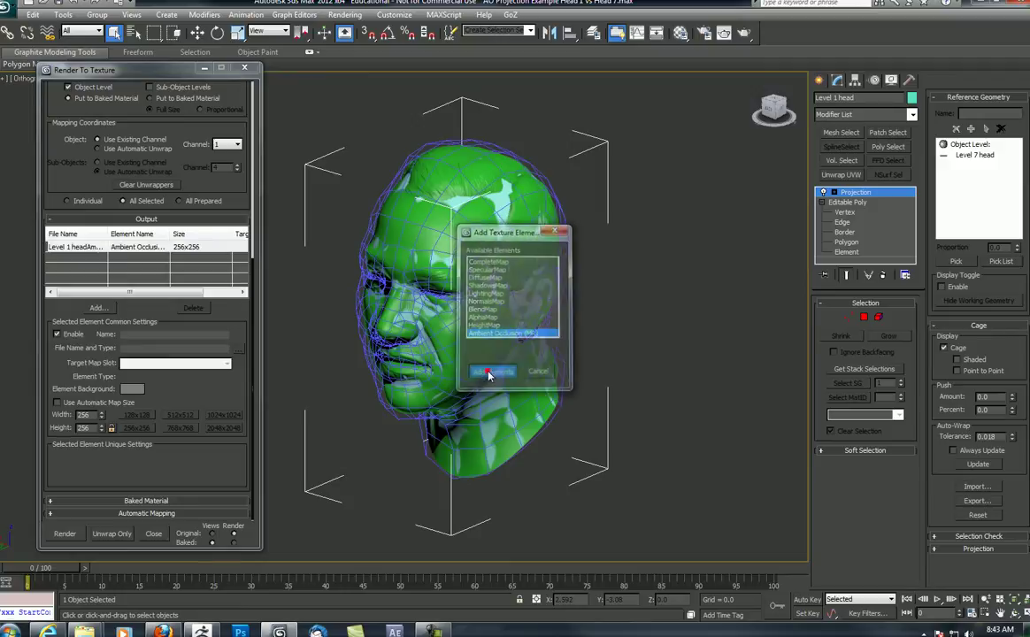
left_click(177, 248)
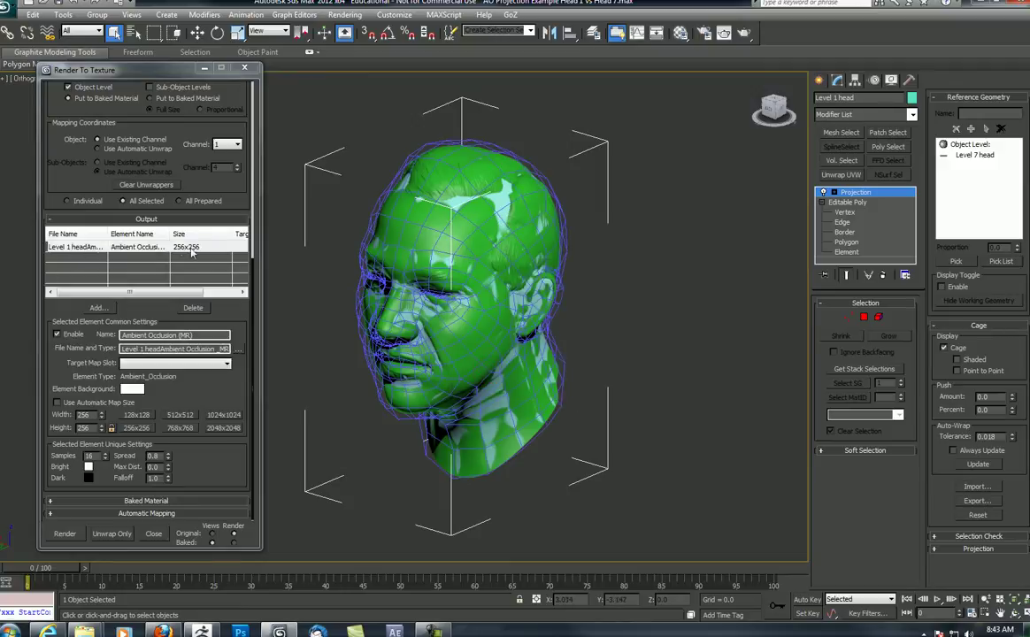
Set the Ambient Occlusion element's map size to 2048x2048
left_click(223, 428)
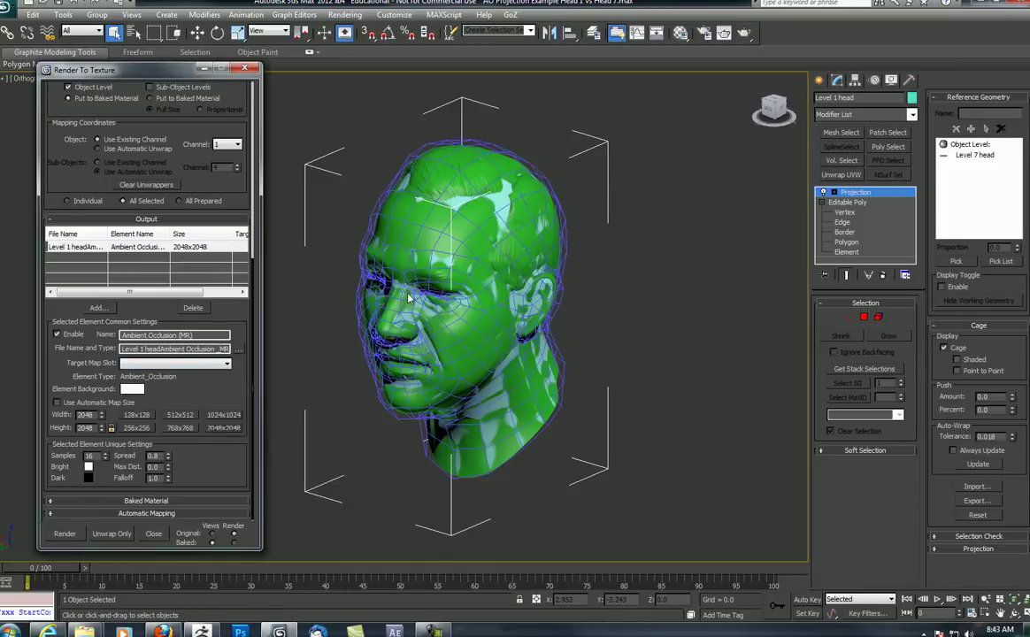
Try Diffuse Color as the element's target map slot and reset the slot to empty
left_click(176, 364)
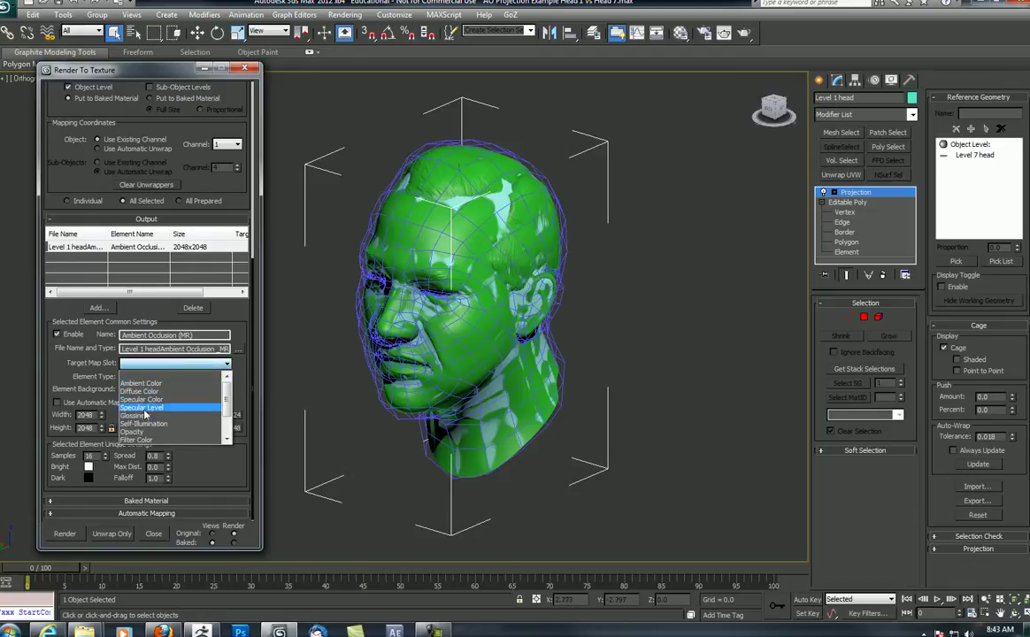
left_click(139, 392)
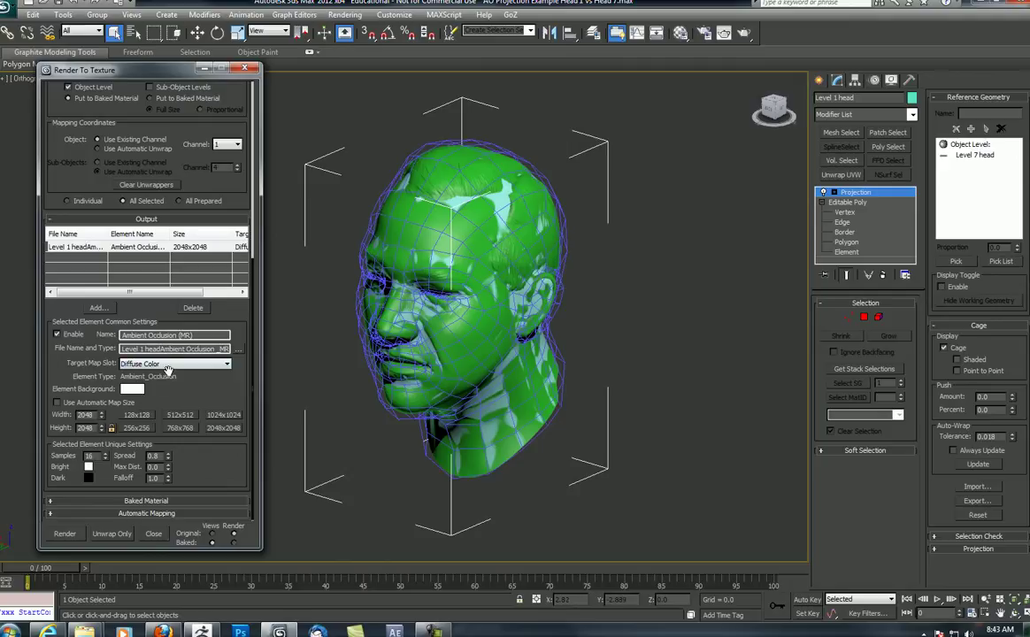
left_click(171, 365)
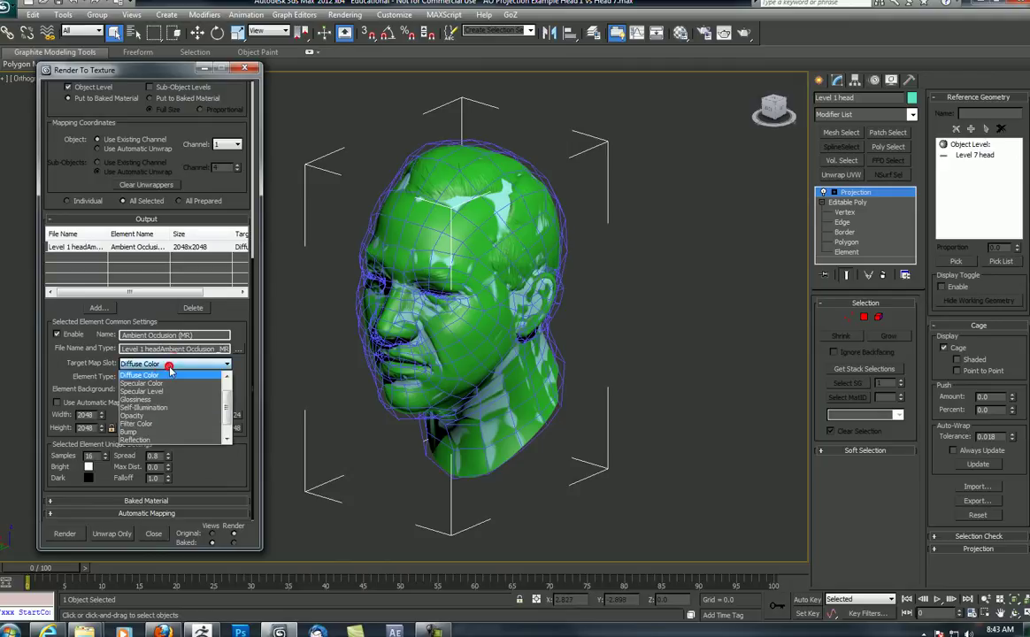
scroll(190, 385, "up", 1)
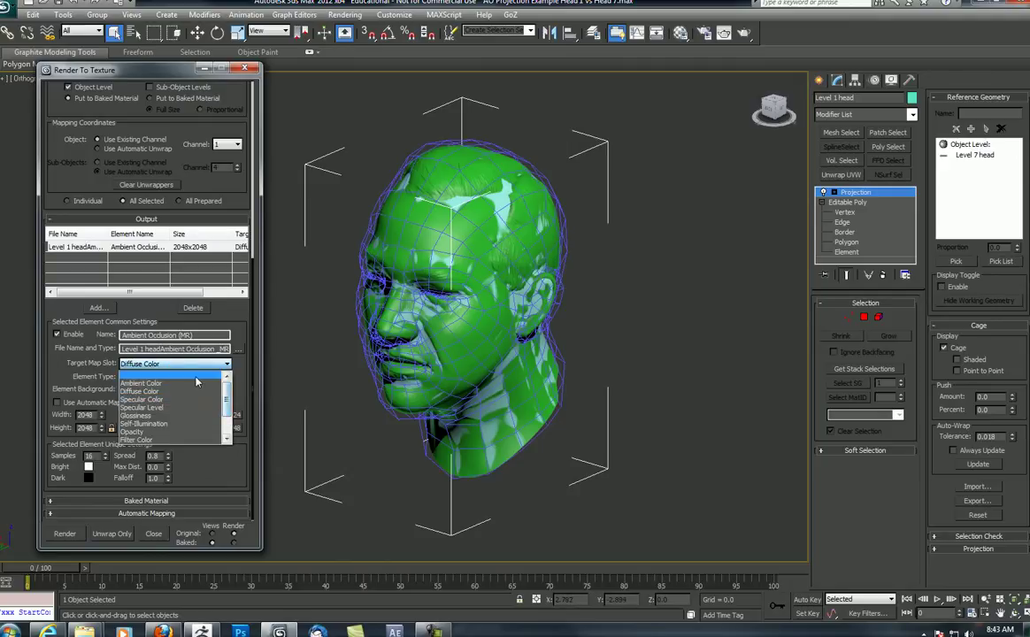
left_click(195, 377)
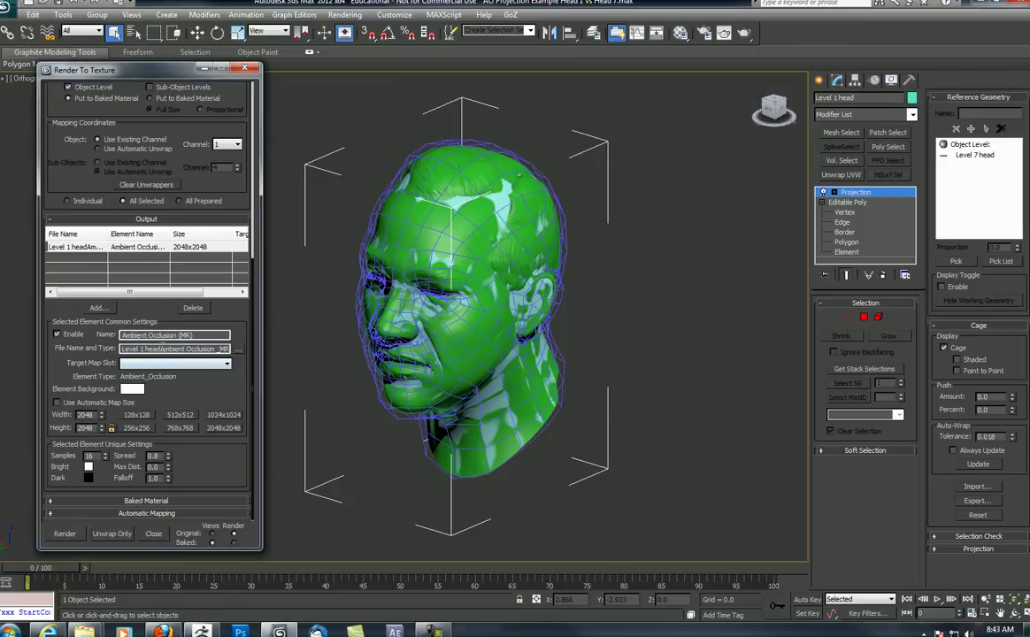
Name the element's output file "Level 1 headAmbient Occlusion _MR_Take2" as a 32-bit Targa and set its samples to 32
left_click(232, 351)
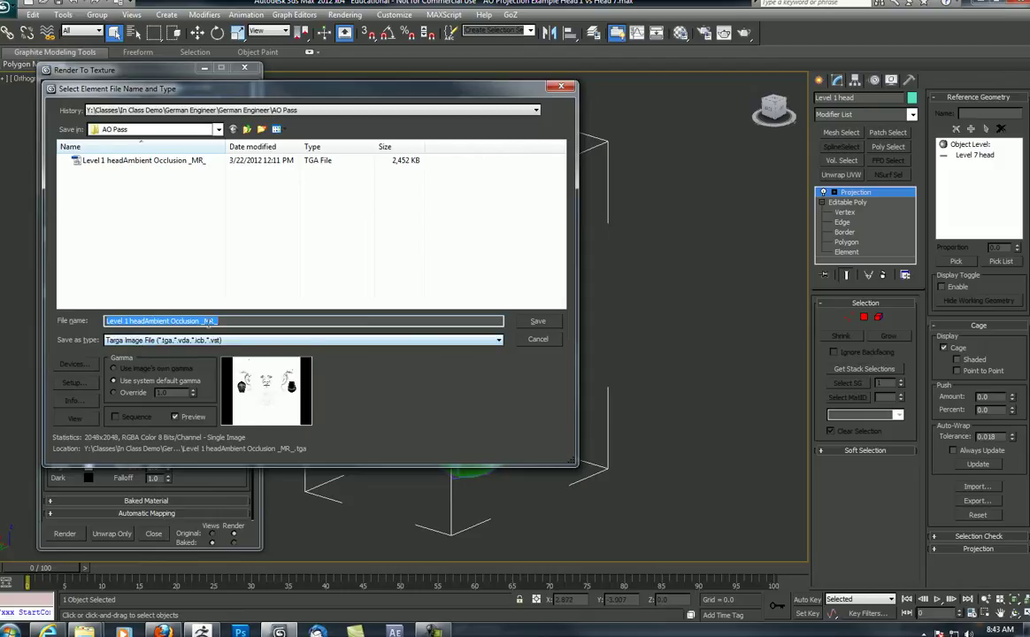
left_click(231, 322)
type("Take2")
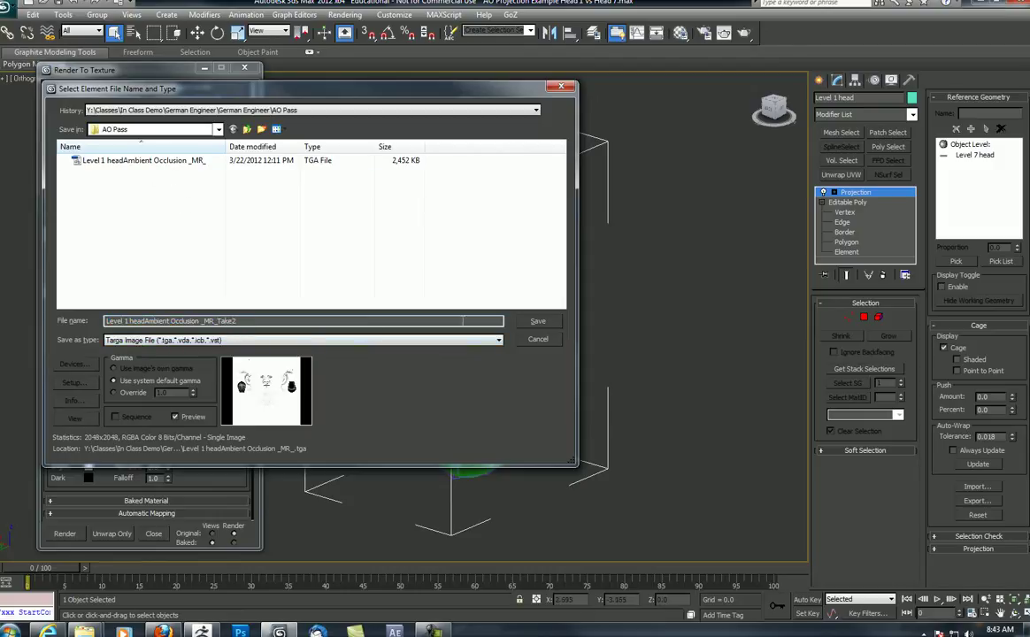
left_click(539, 322)
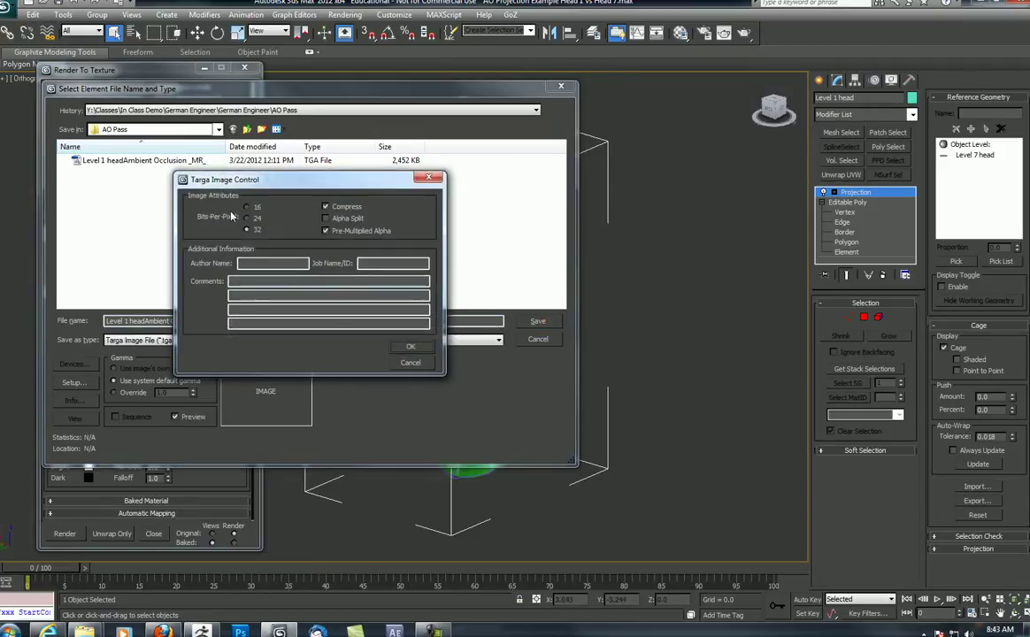
left_click(411, 346)
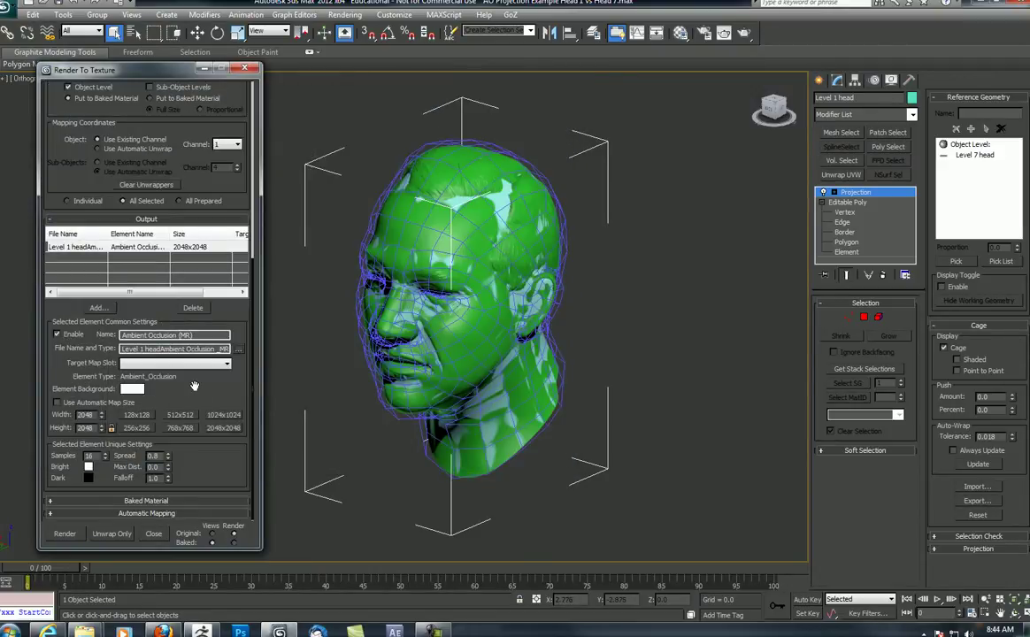
double_click(90, 456)
type("32")
Search the 3ds Max online help for "baked texture"
left_click(486, 15)
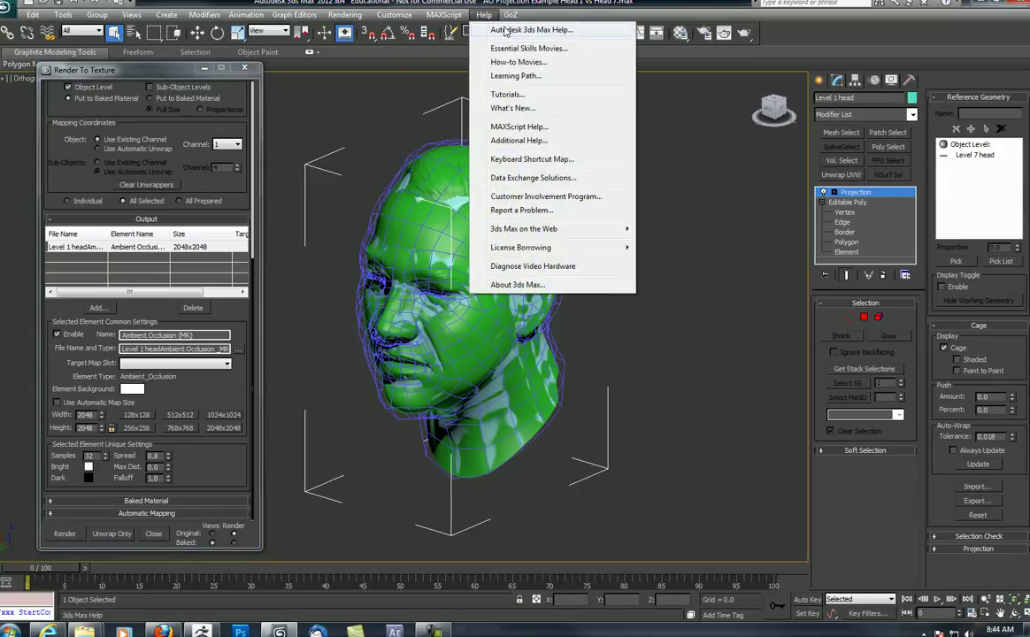
left_click(507, 31)
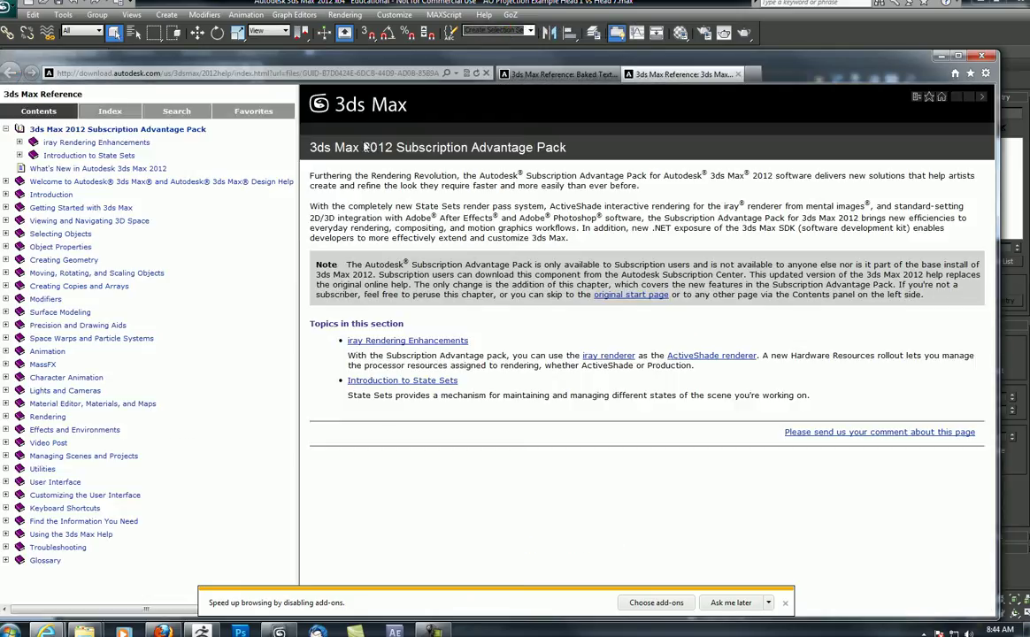
left_click(176, 111)
left_click(56, 168)
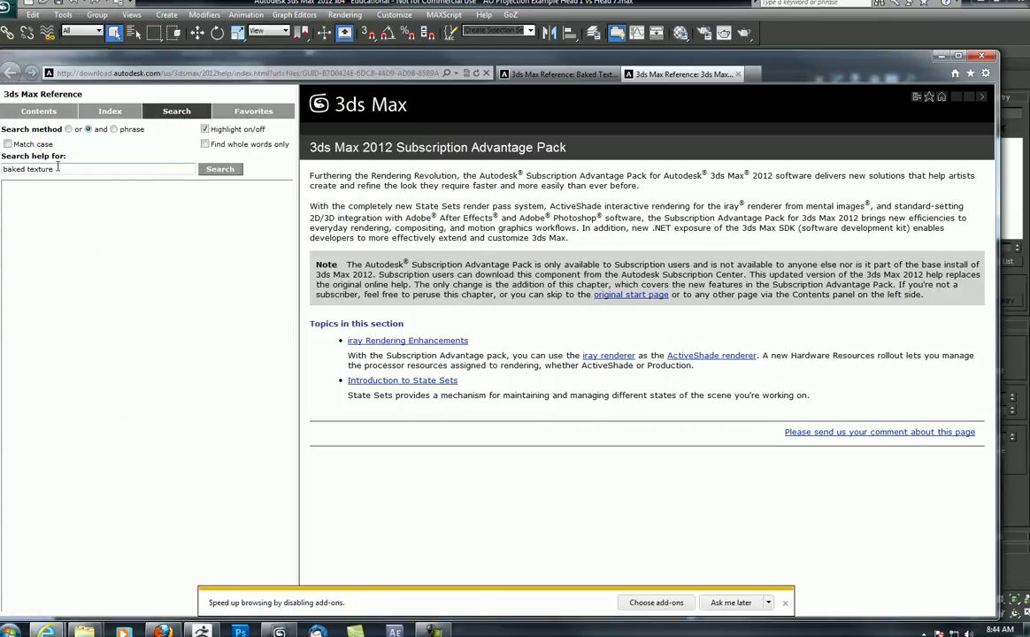
left_click(219, 168)
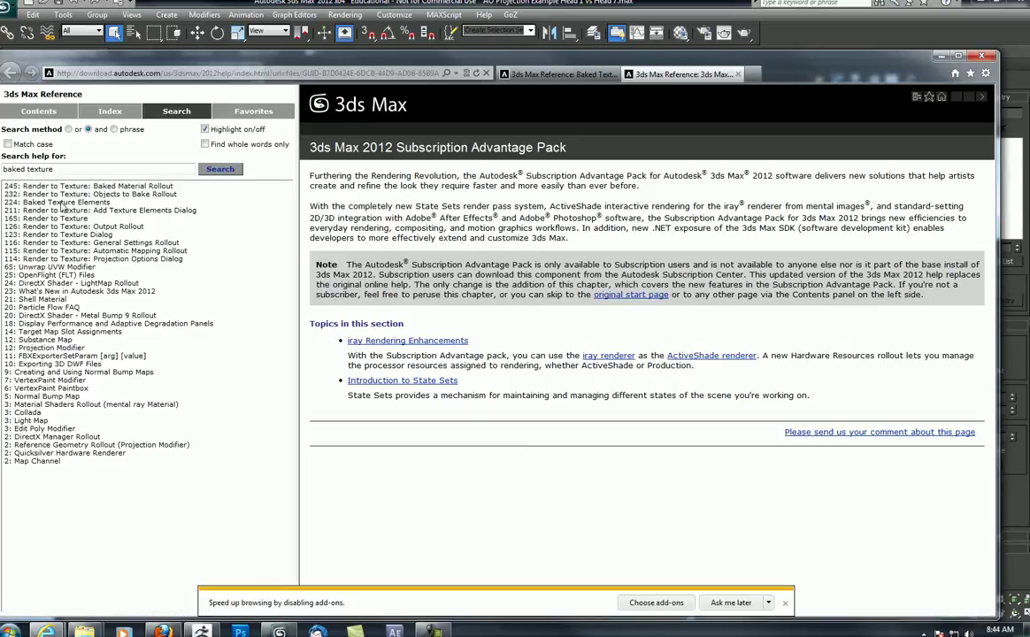
Examine the ambient occlusion samples and spread examples in the Baked Texture Elements topic, and minimize the help window
left_click(61, 203)
left_click_drag(994, 126, 978, 447)
scroll(977, 447, "down", 3)
scroll(992, 460, "down", 2)
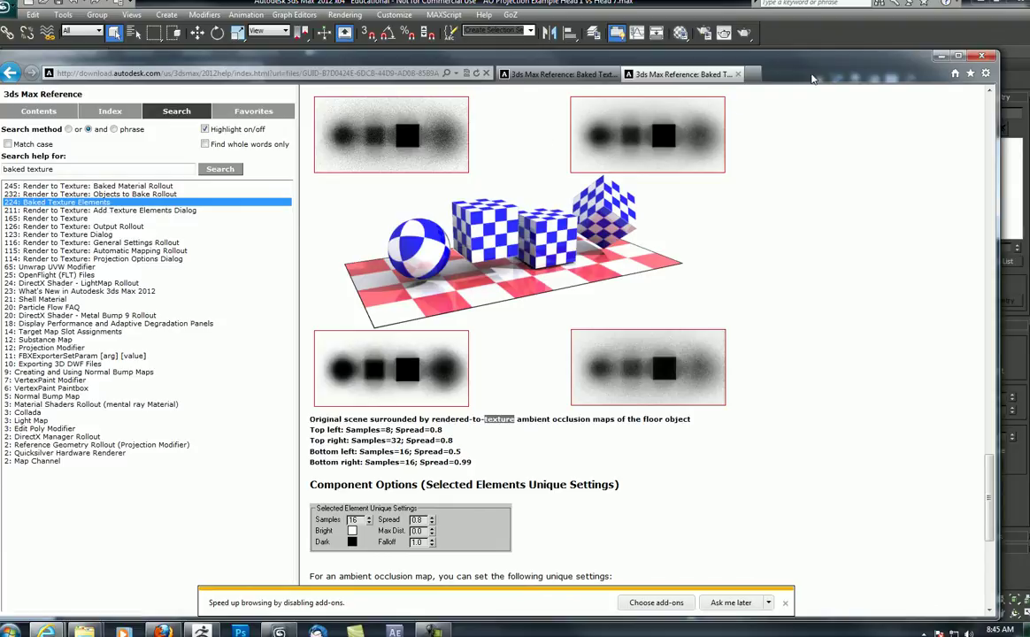
left_click(941, 55)
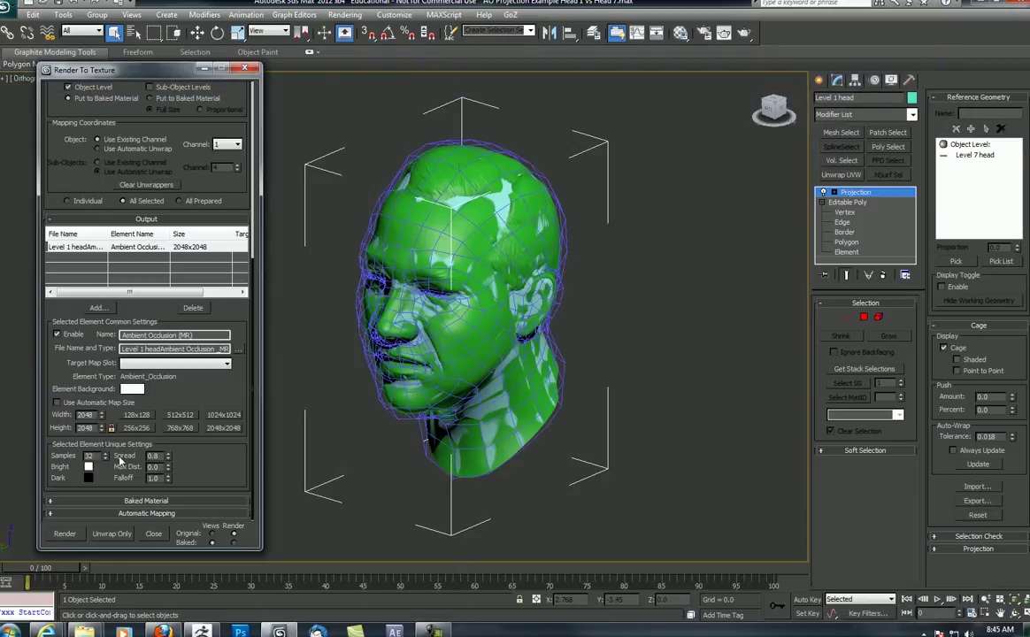
Save the scene and set the baked material to Output Into Source
key("ctrl+s")
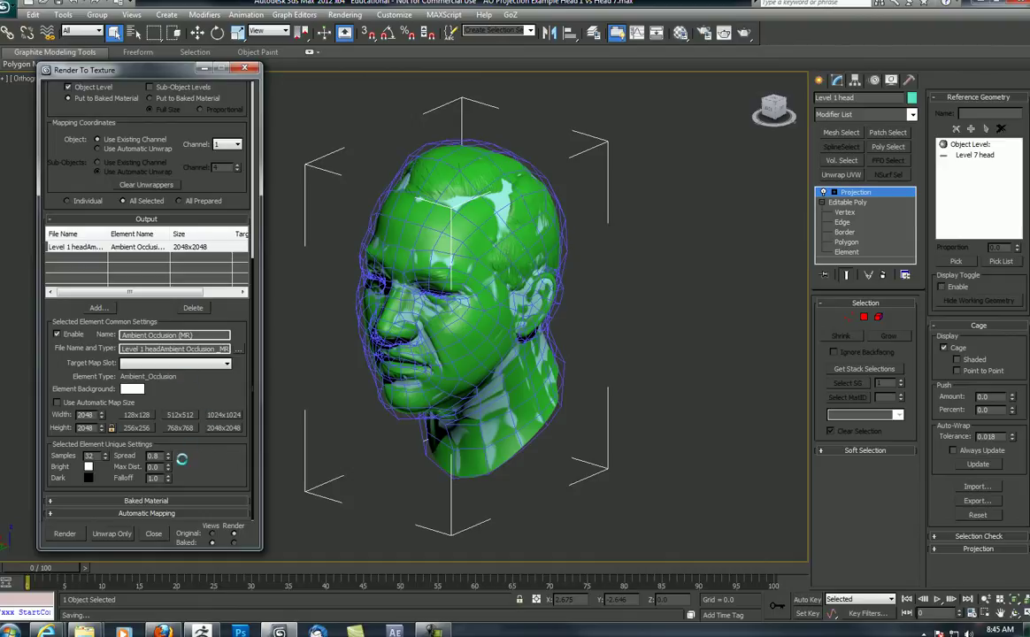
left_click(78, 502)
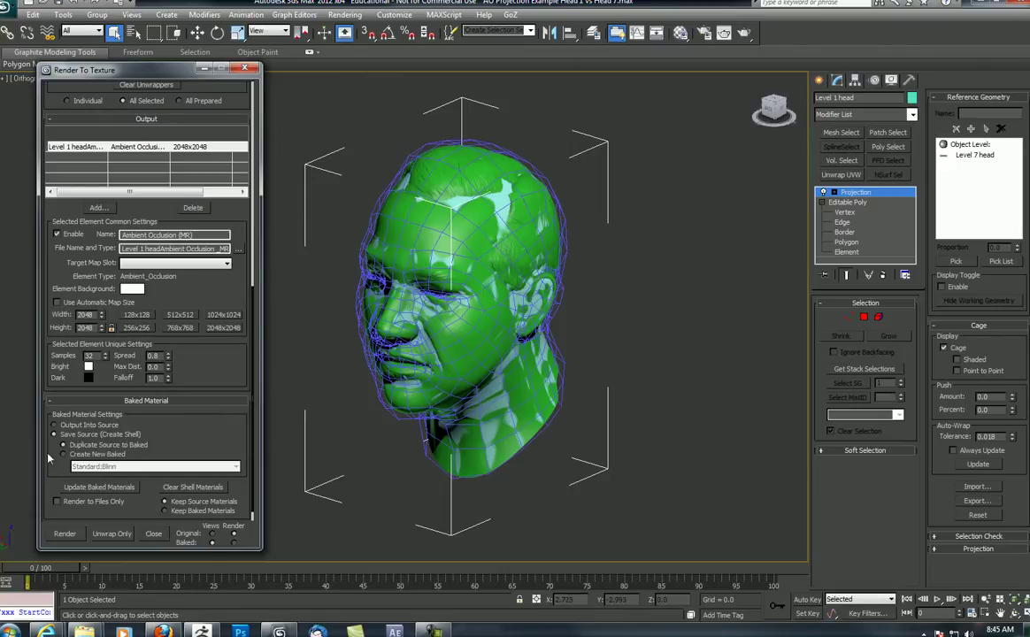
left_click(62, 426)
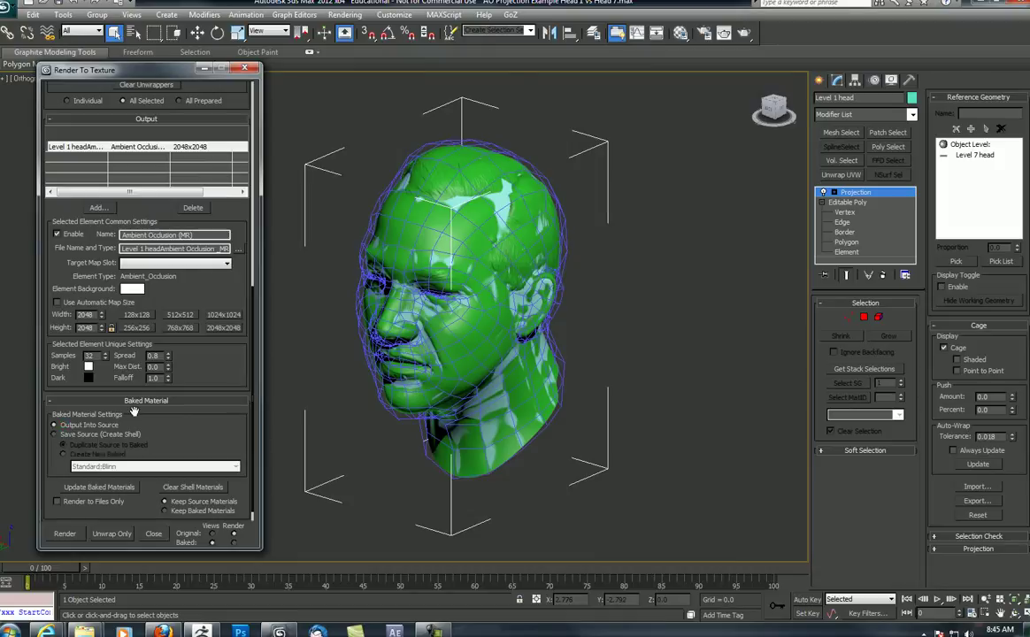
Expand the automatic mapping settings and review the complete bake setup, including projection, mapping coordinates and output element
scroll(177, 354, "down", 2)
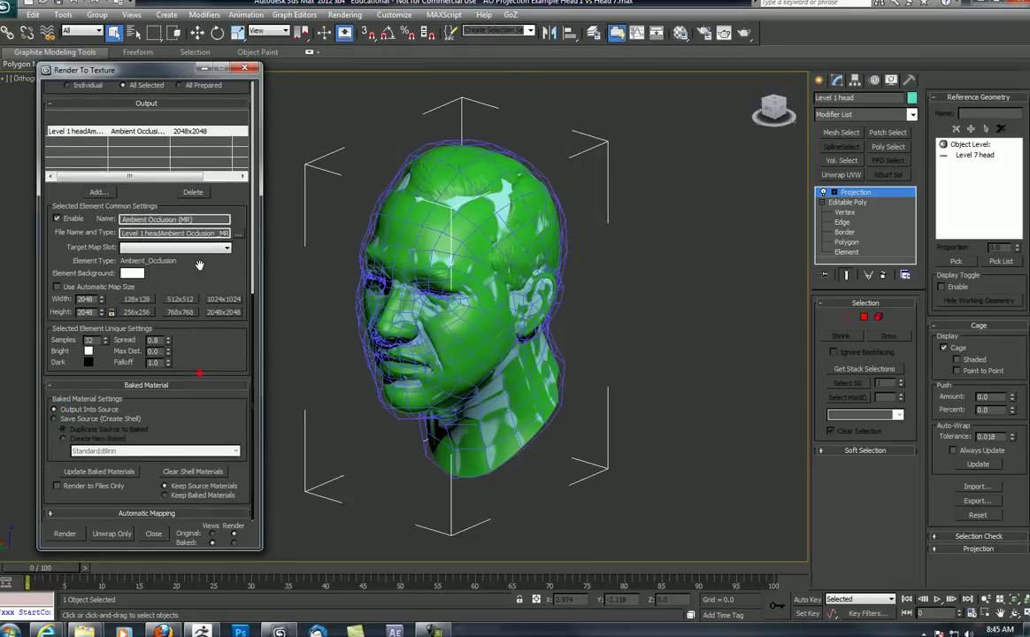
left_click(93, 516)
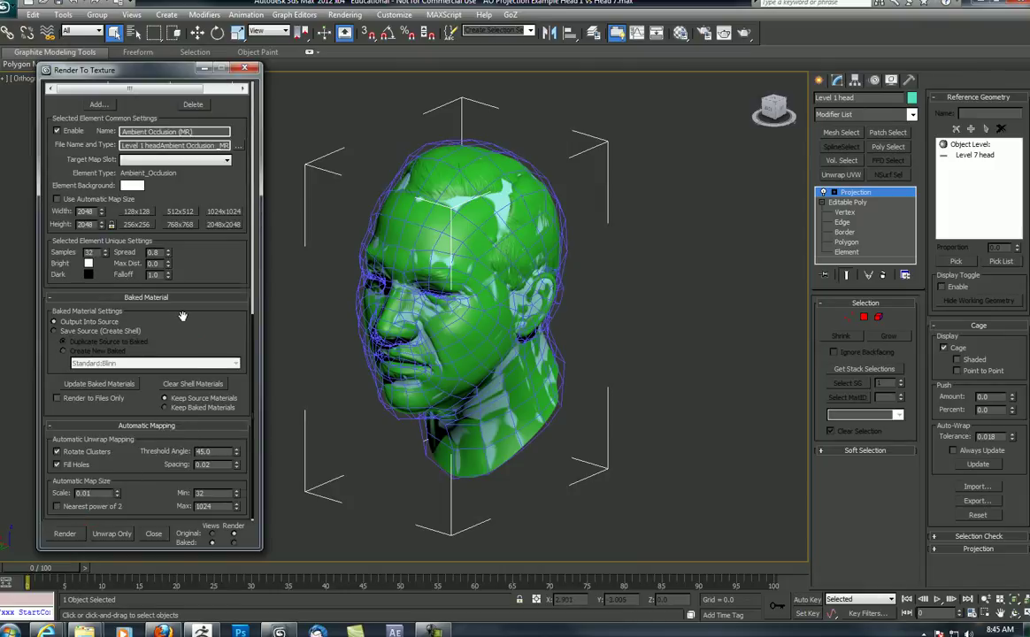
scroll(182, 317, "up", 10)
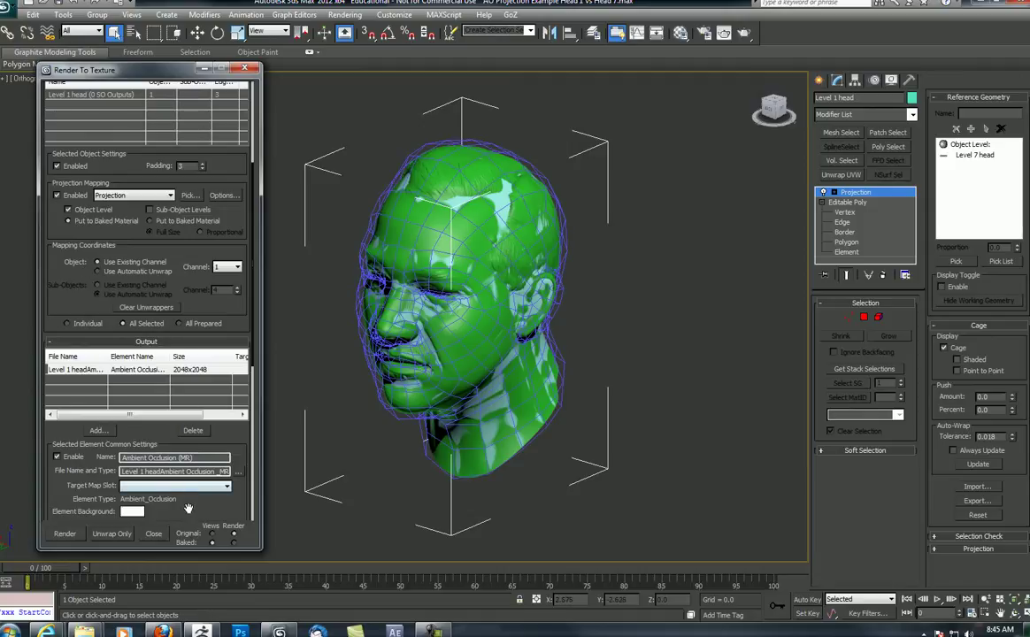
scroll(168, 205, "down", 8)
left_click_drag(180, 325, 200, 575)
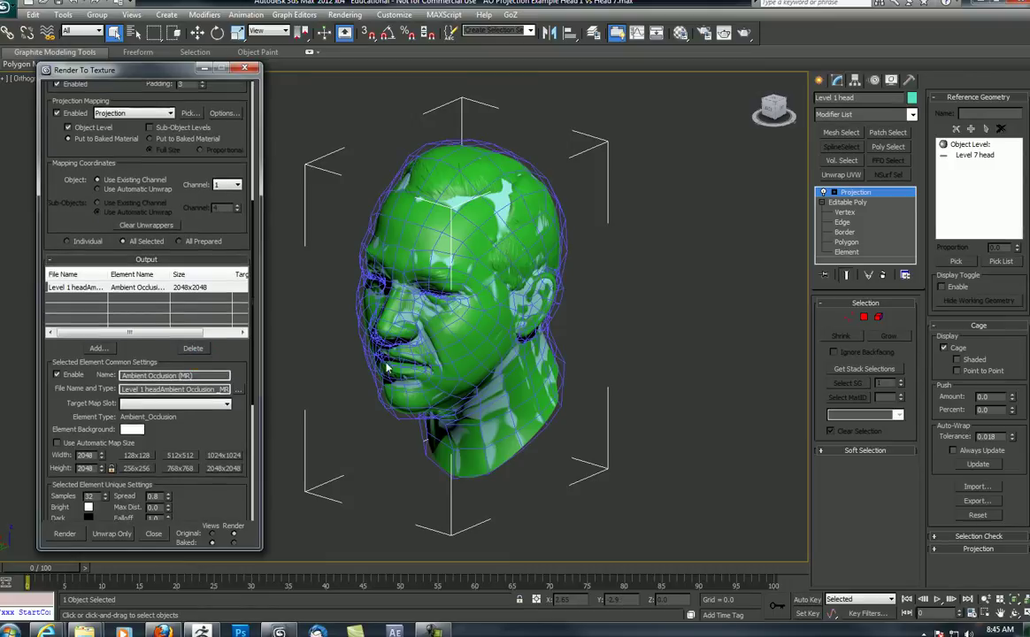
Bake the ambient occlusion map without a target map slot, suppress further missing-target messages, and close the rendered frame window
left_click(64, 533)
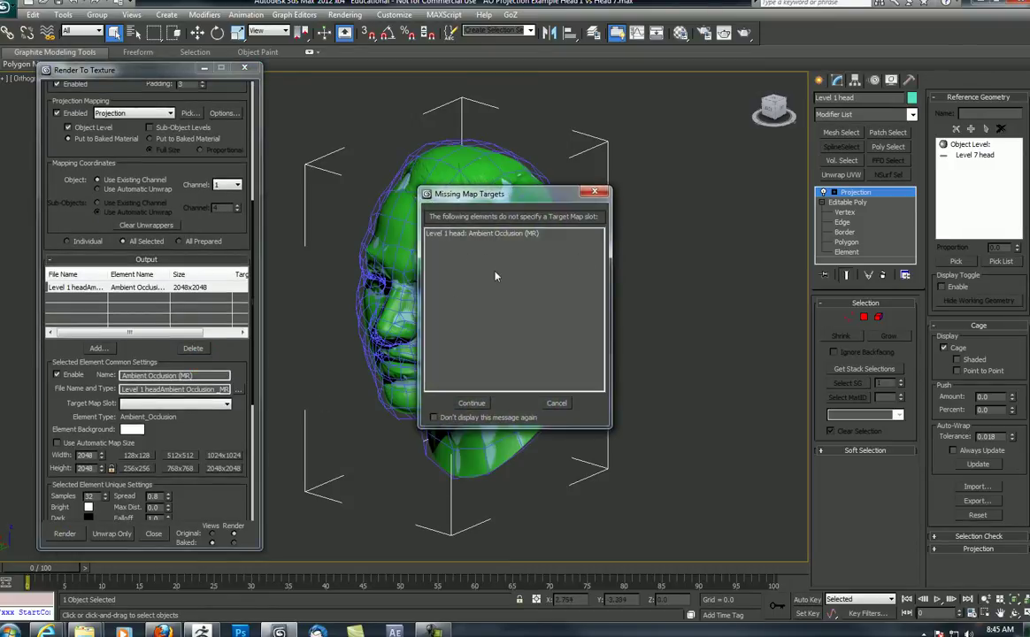
left_click_drag(478, 201, 443, 215)
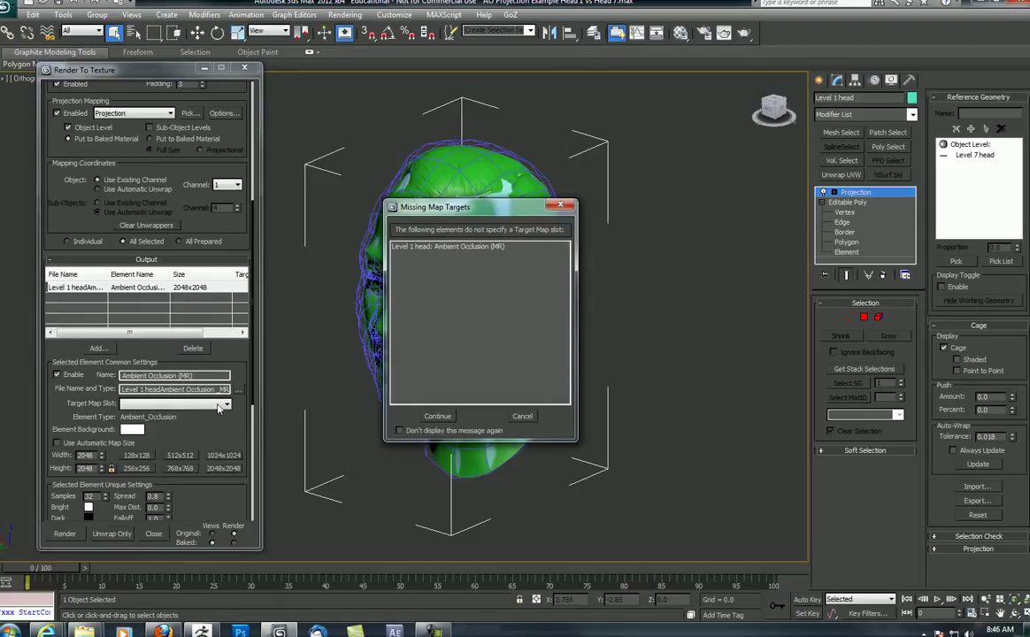
left_click(399, 431)
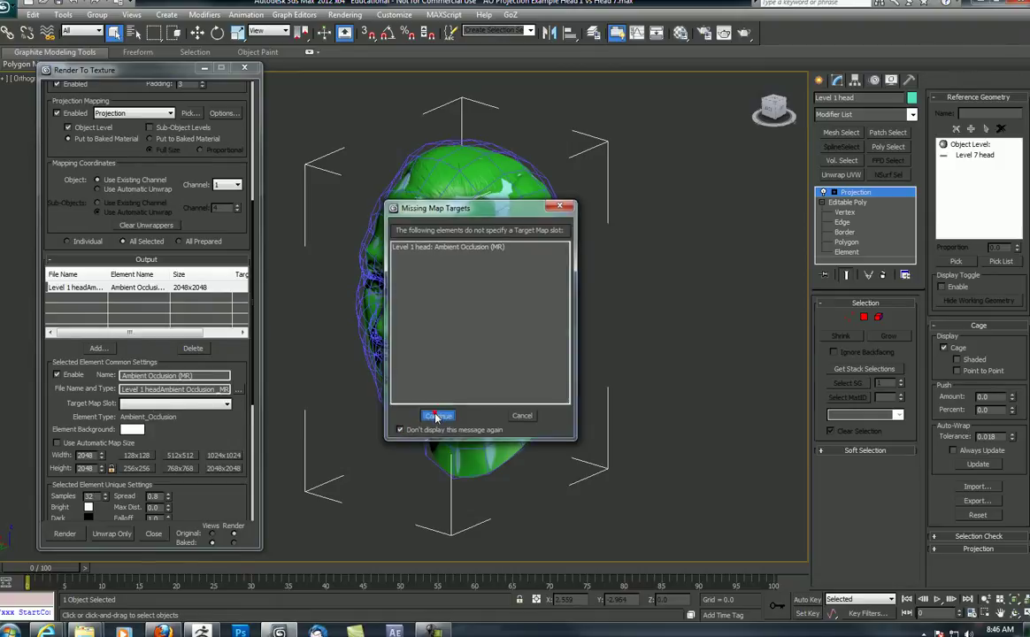
left_click(433, 417)
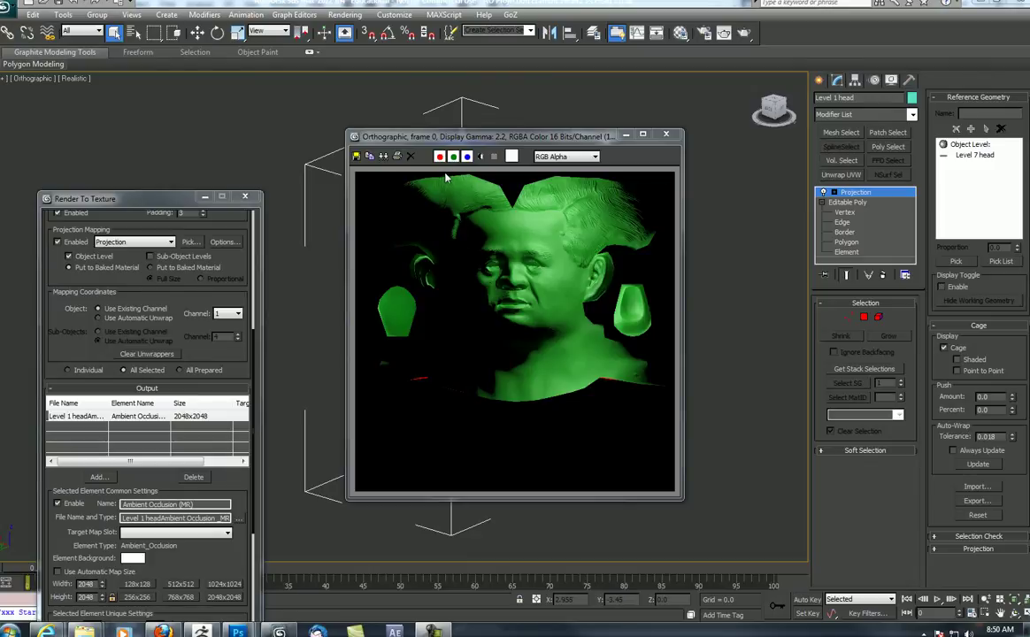
left_click_drag(461, 137, 449, 139)
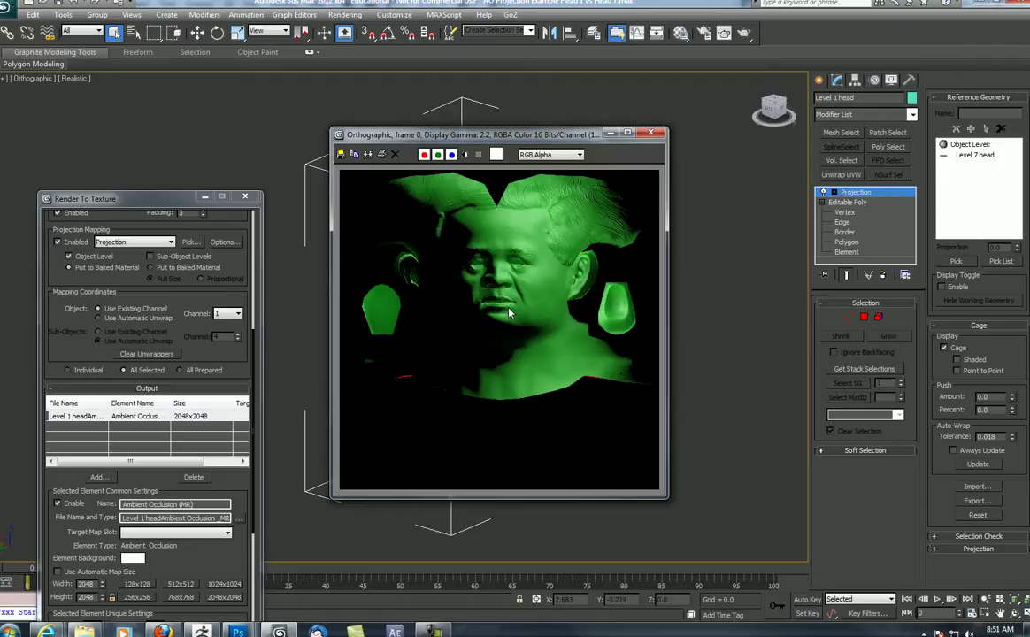
left_click(652, 134)
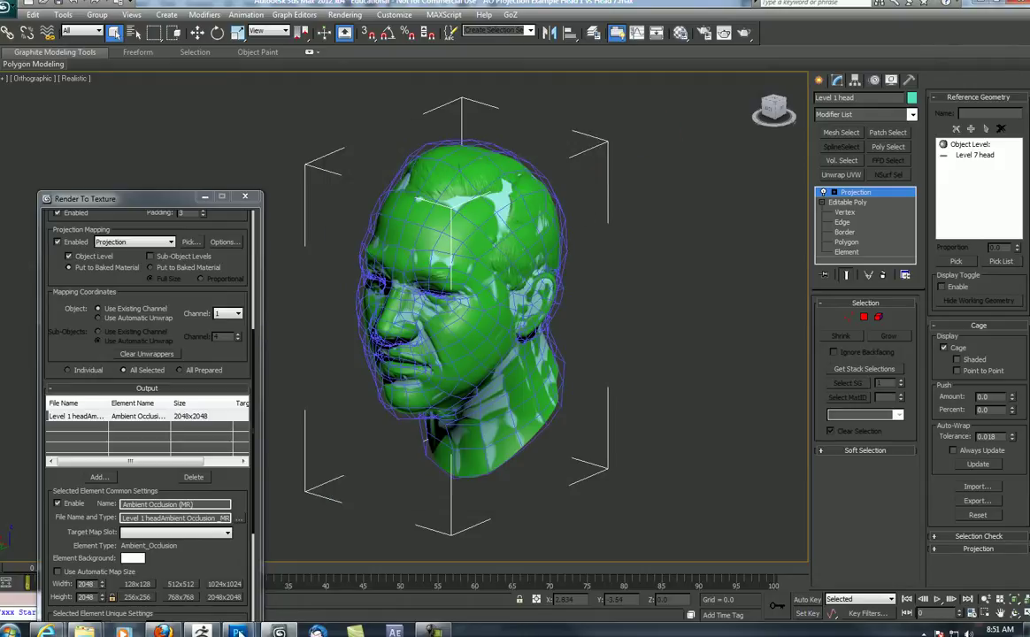
Switch to Photoshop and check the AO Pass folder for the baked Take2 Targa file, without opening any image
mouse_move(237, 630)
left_click(111, 573)
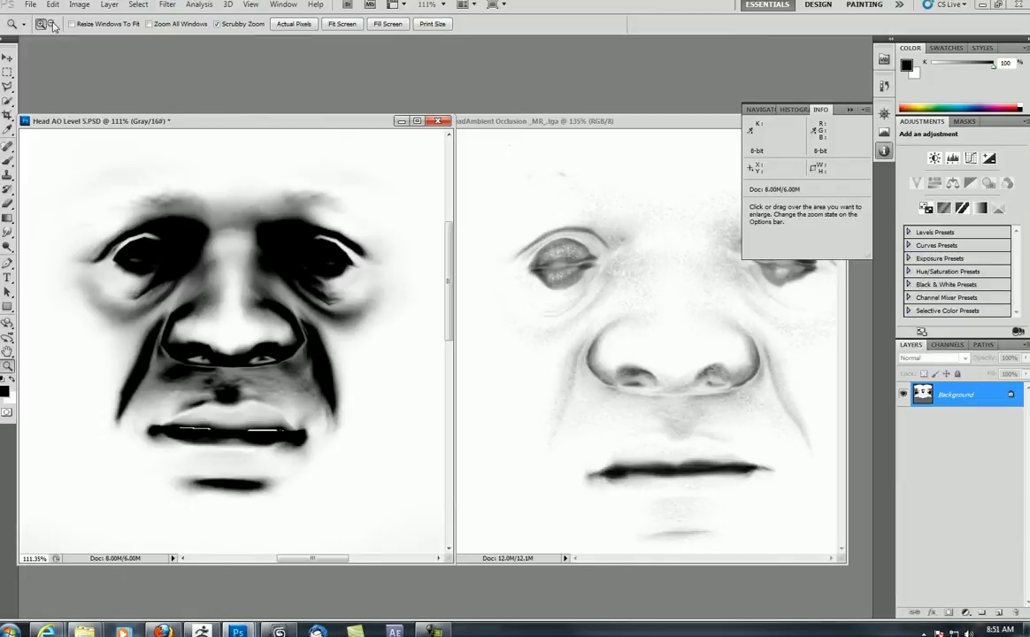
left_click(31, 5)
left_click(37, 30)
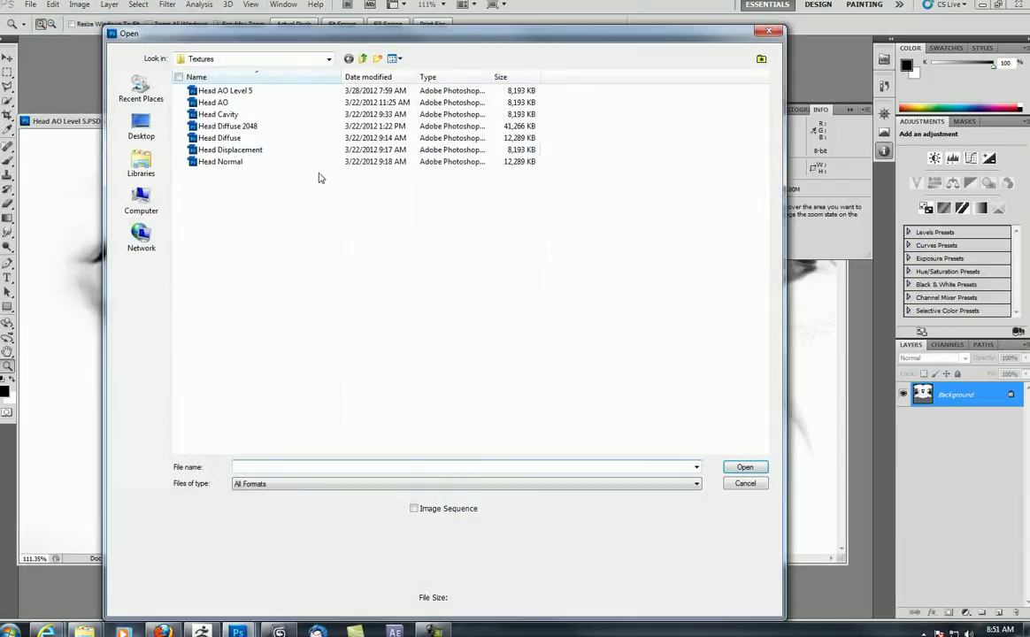
left_click(362, 59)
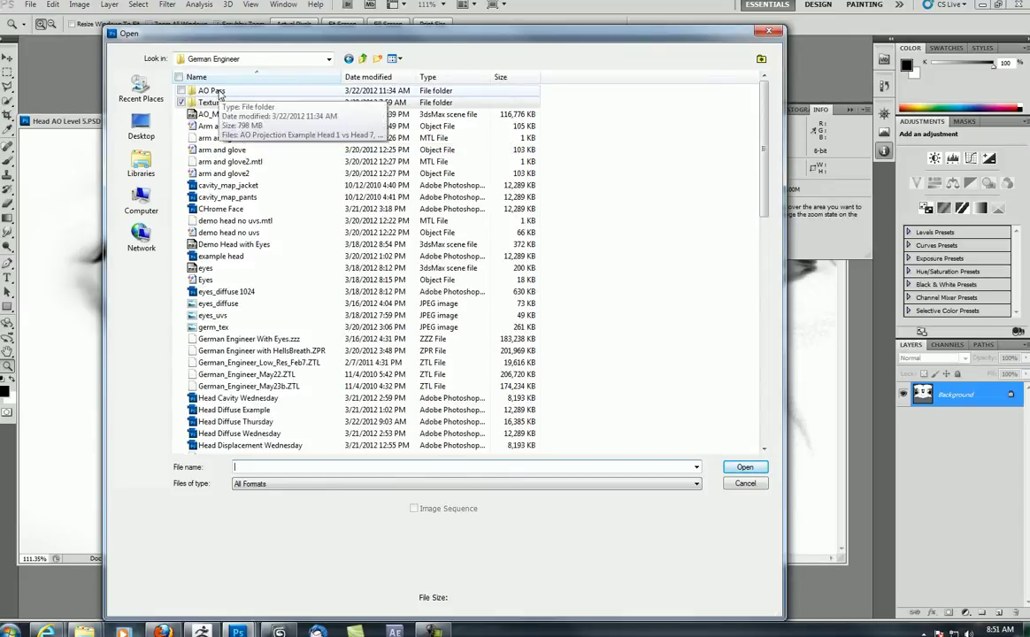
double_click(219, 93)
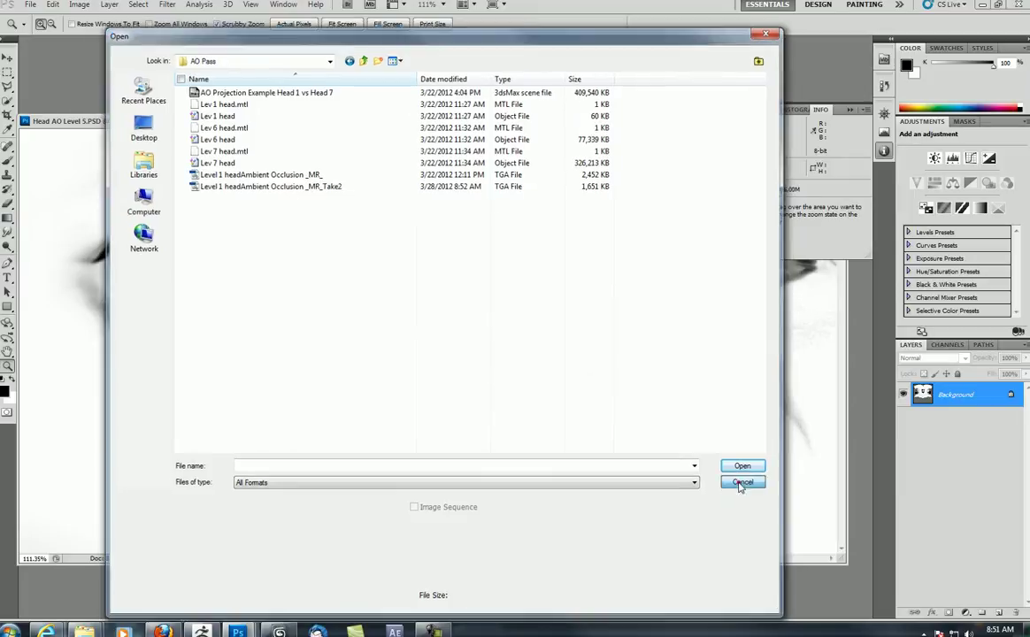
left_click(742, 483)
Switch back to 3ds Max and examine the output path in the general Render To Texture settings
key("alt+Tab")
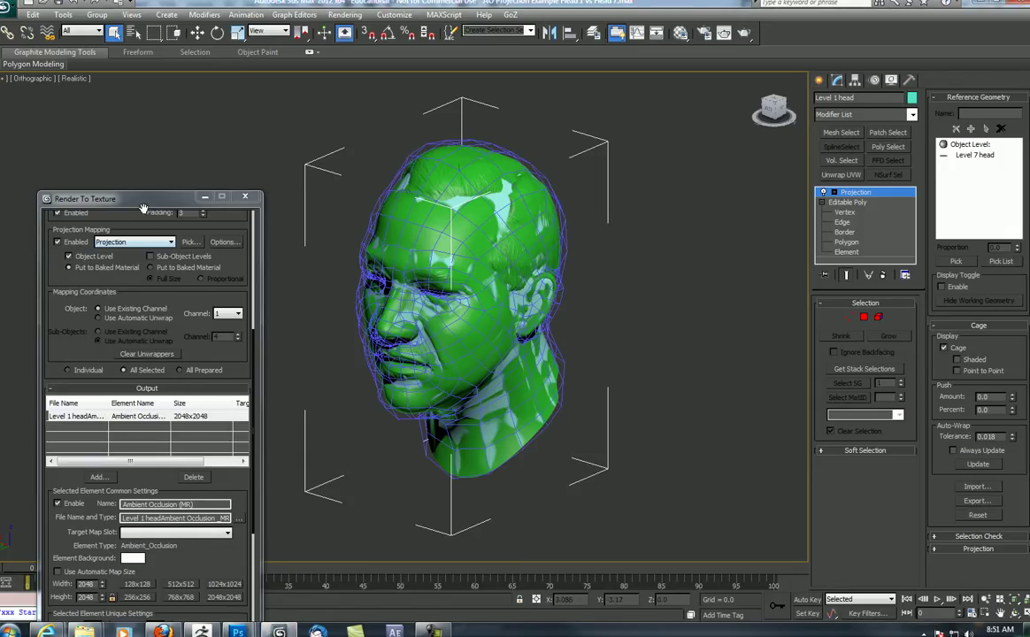
scroll(142, 209, "up", 6)
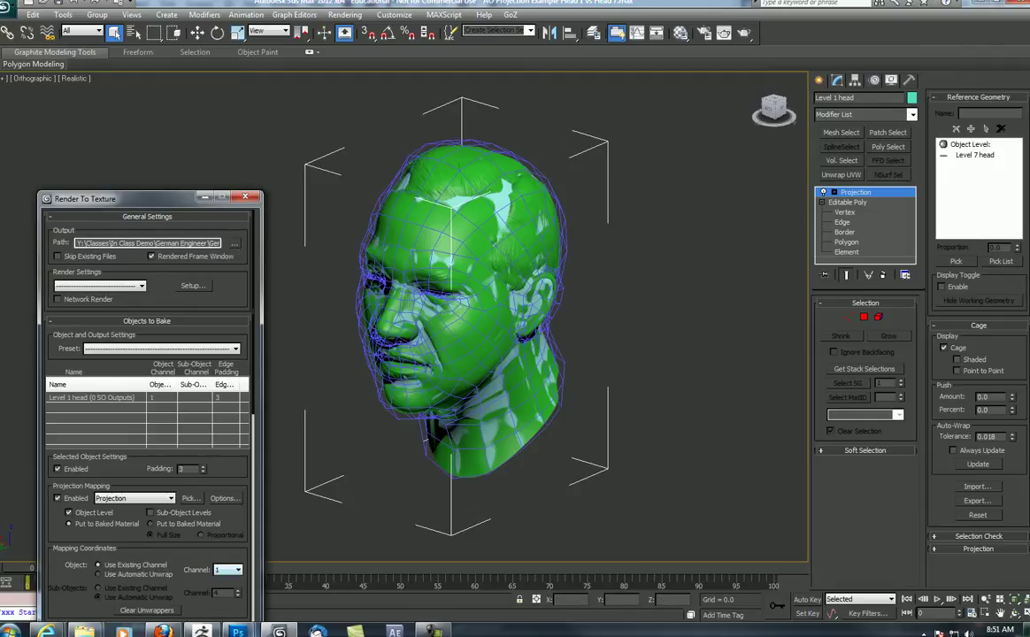
Switch to Photoshop and examine the full layout of the Level 1 head mental ray ambient occlusion Targa beside Head AO Level 5.PSD
mouse_move(238, 630)
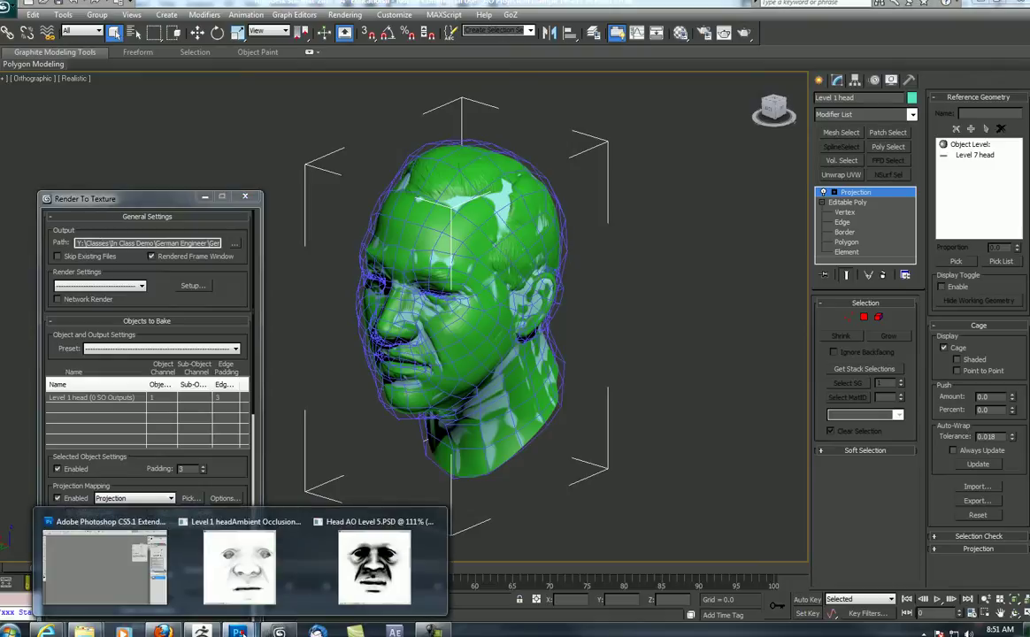
left_click(109, 576)
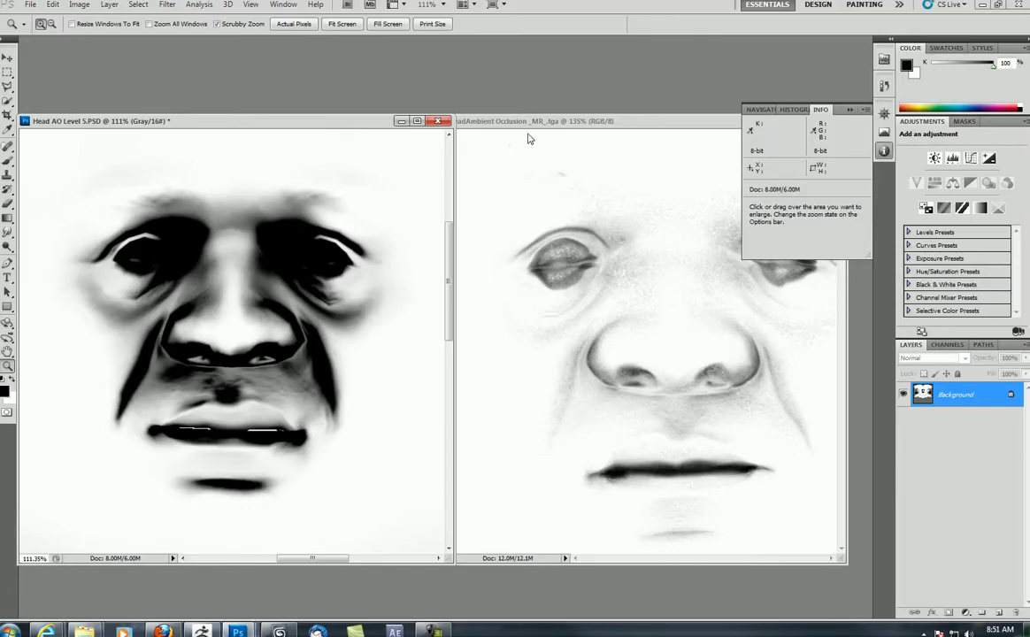
left_click_drag(535, 122, 522, 124)
left_click_drag(494, 133, 516, 133)
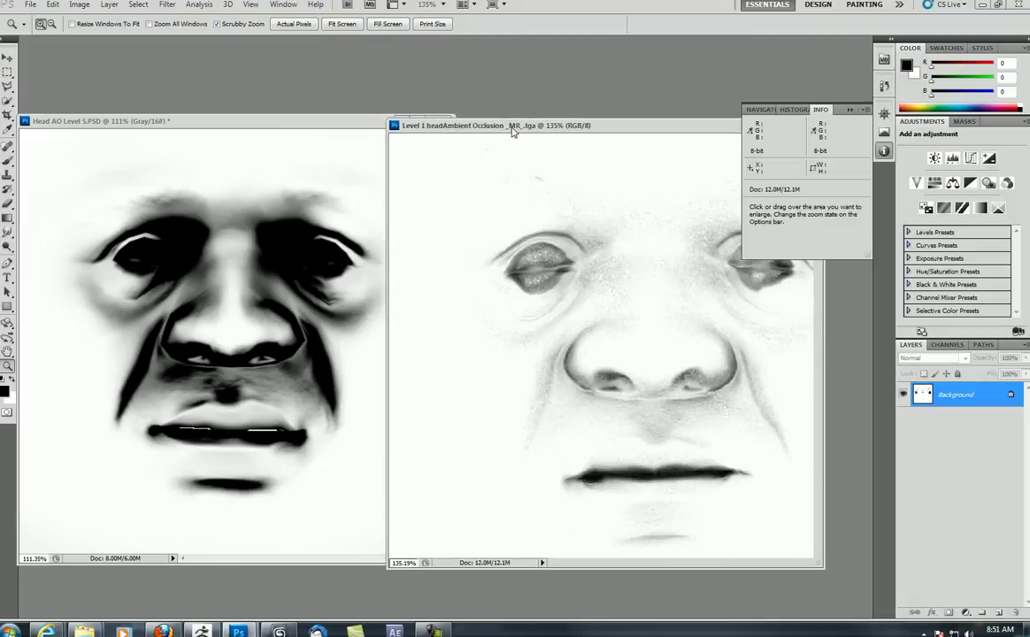
left_click(603, 346, "alt")
left_click(603, 346, "alt")
left_click(605, 345, "alt")
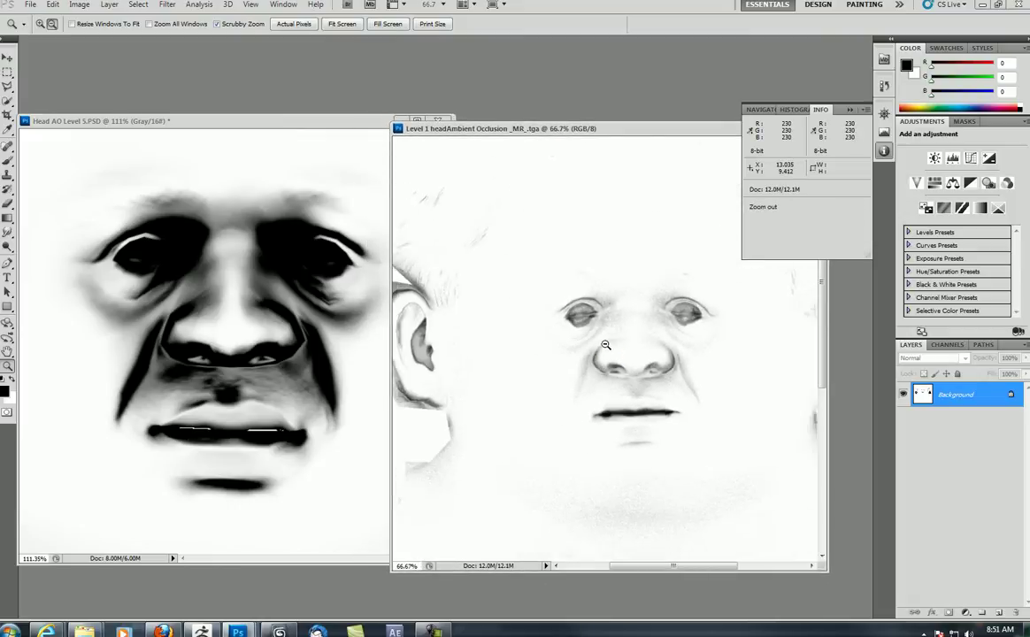
left_click(605, 345, "alt")
Inspect the eye, nose and mouth shading in Head AO Level 5.PSD, both at reduced size and close up
left_click(179, 123)
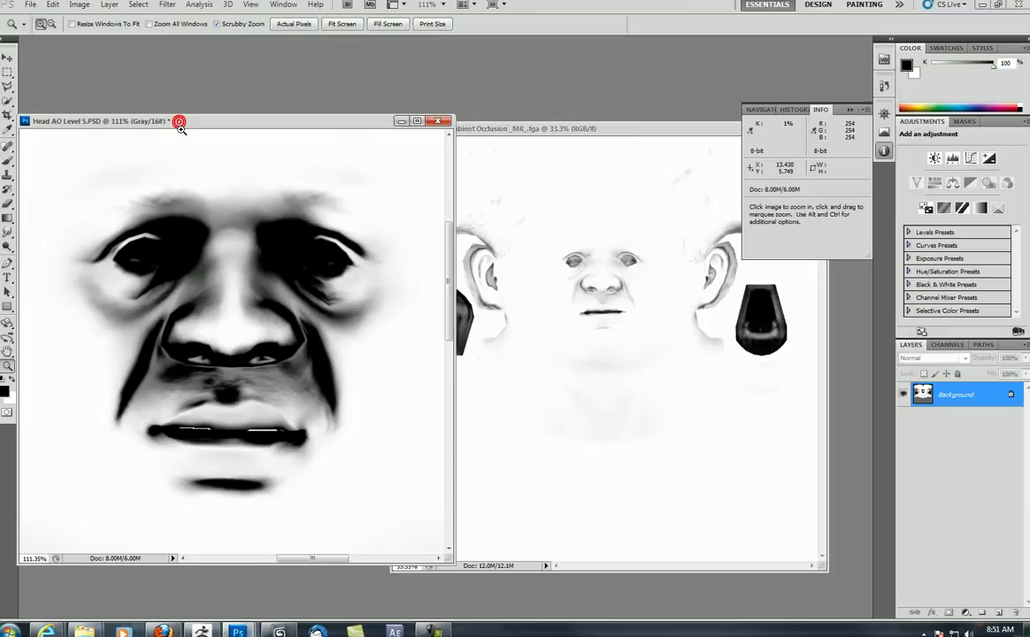
left_click(212, 177, "alt")
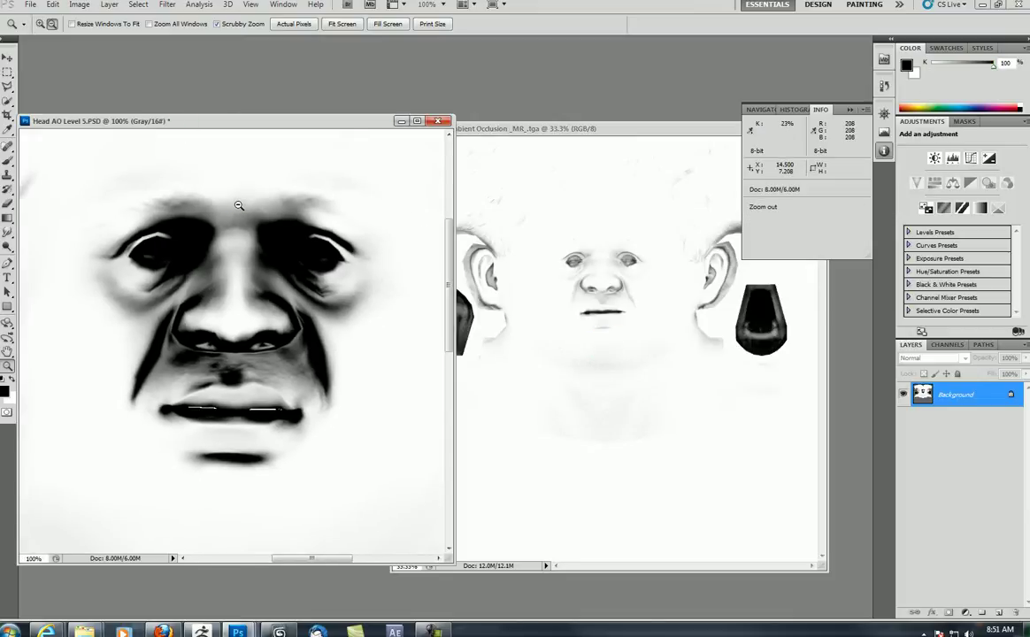
left_click(217, 186, "alt")
left_click(238, 205, "alt")
left_click_drag(232, 212, 233, 266)
left_click_drag(157, 272, 221, 330)
left_click_drag(370, 386, 238, 319)
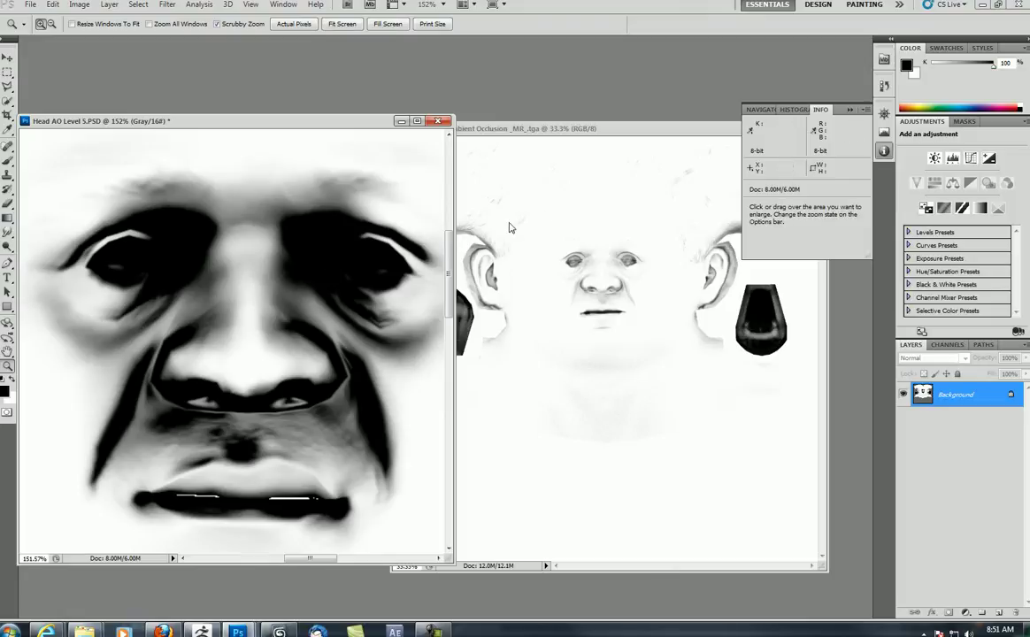
Enlarge the face in the mental ray ambient occlusion Targa and compare its shading with Head AO Level 5.PSD
left_click(554, 220)
left_click_drag(579, 233, 599, 296)
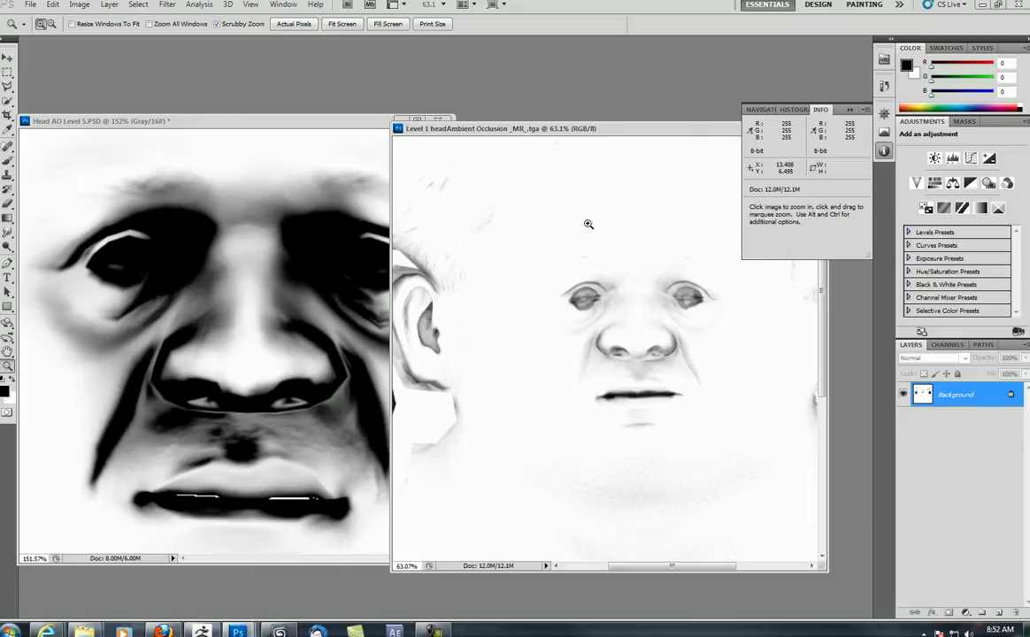
left_click_drag(573, 131, 569, 133)
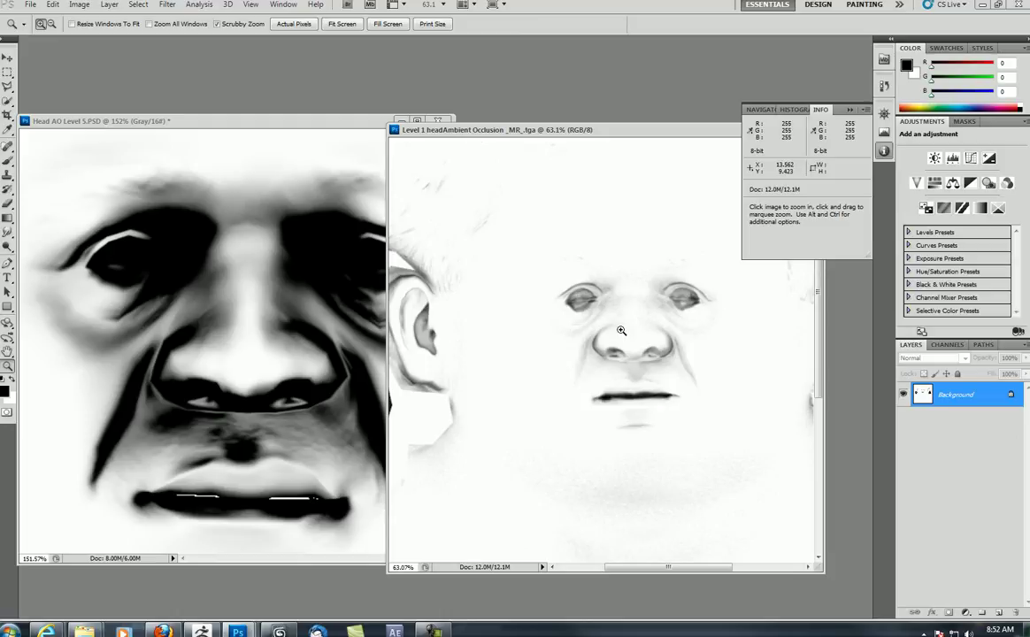
left_click(226, 154)
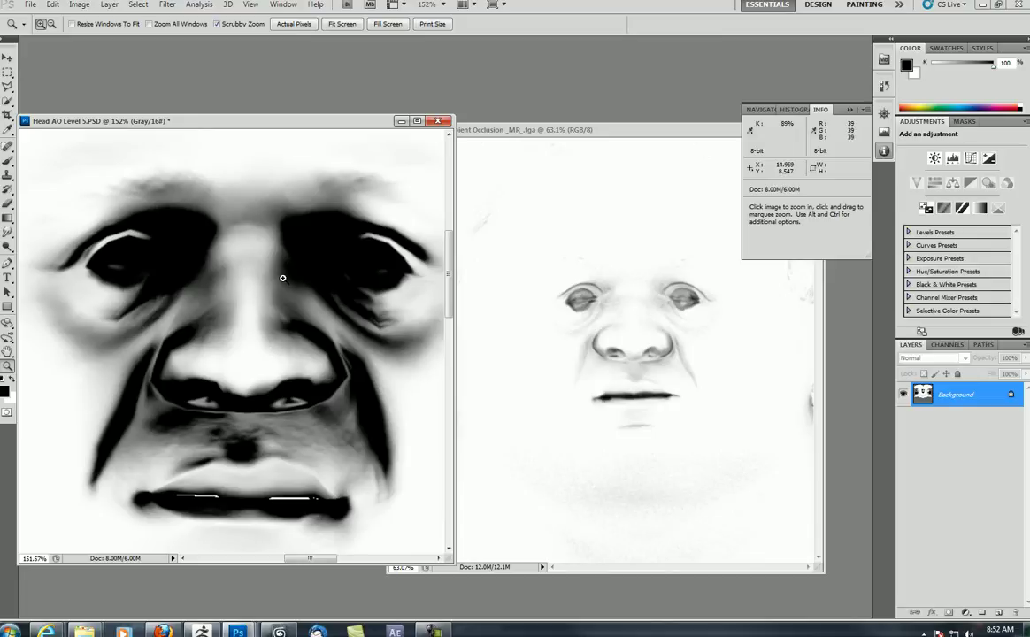